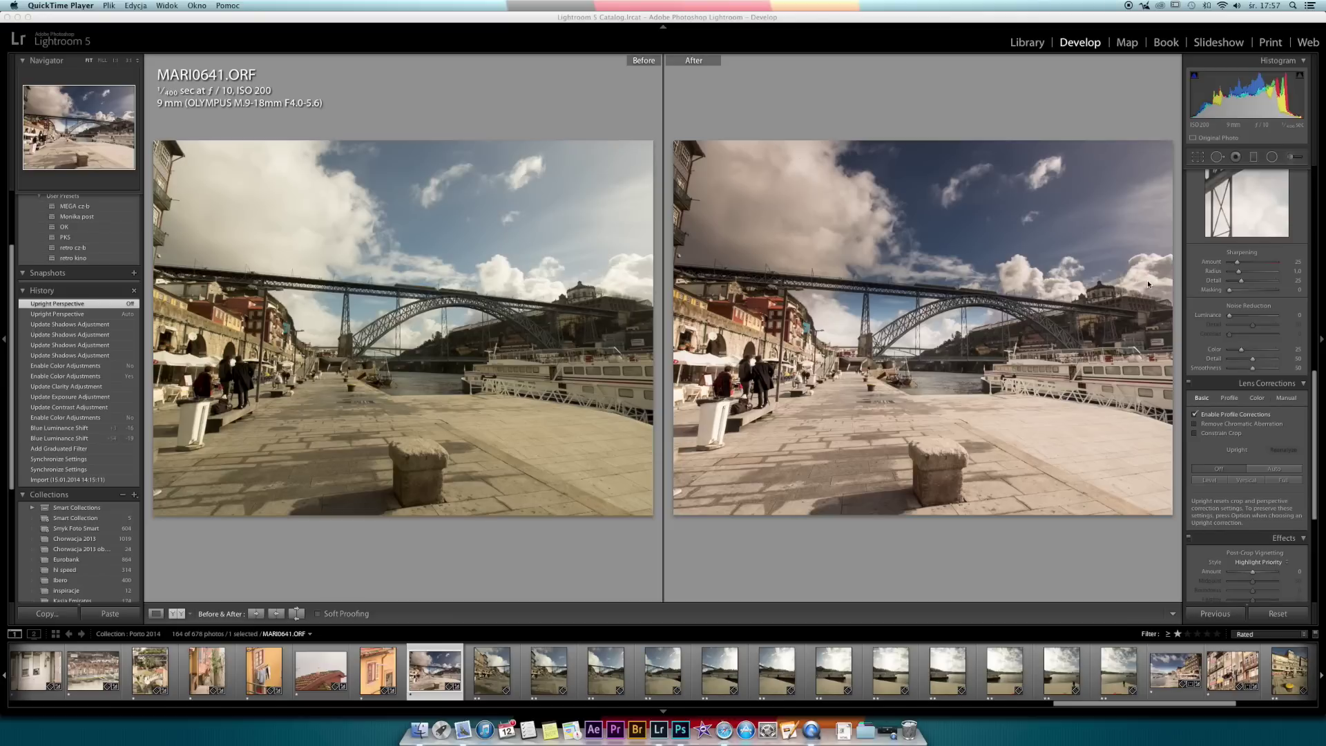
# Scroll the Develop panel up to show the Basic and Tone Curve sections.
pyautogui.scroll(3, 1261, 299)
pyautogui.scroll(5, 1262, 299)
pyautogui.scroll(5, 1260, 299)
pyautogui.scroll(1, 1260, 299)
pyautogui.scroll(2, 1260, 299)
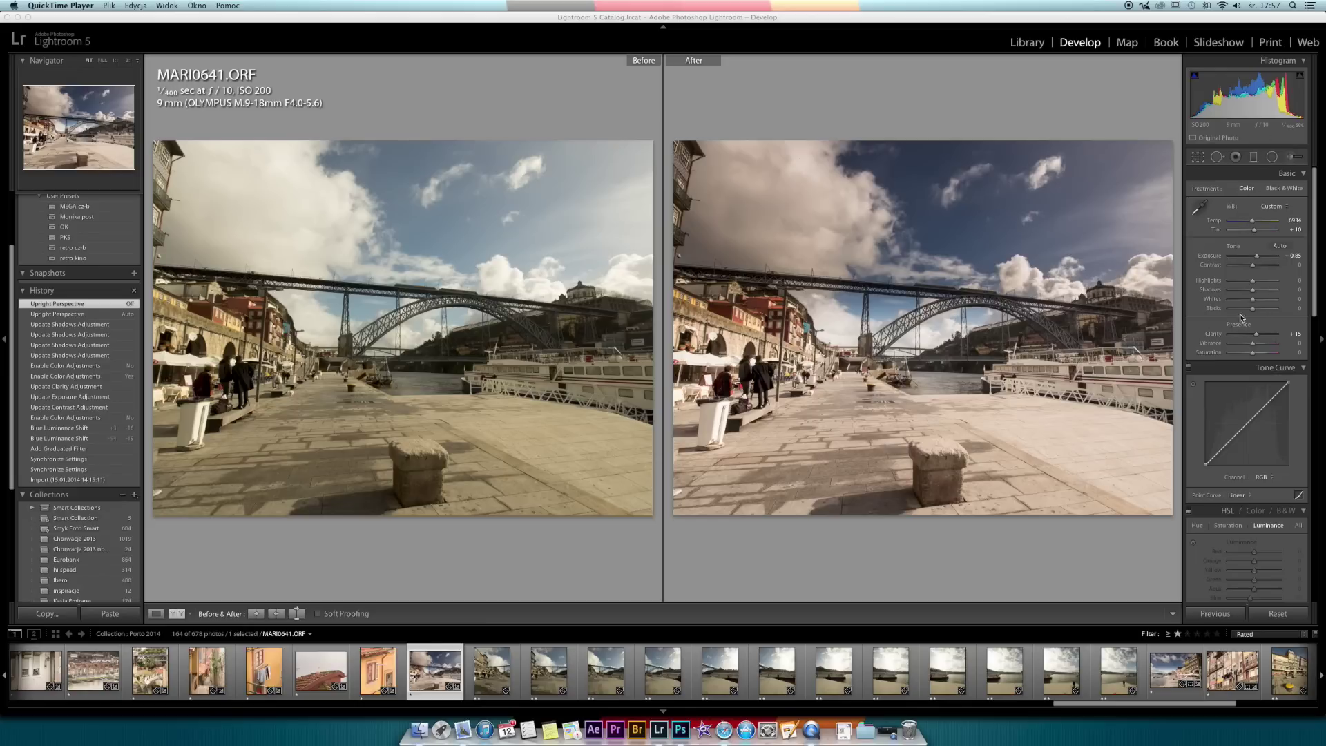
# Select the sky's existing graduated filter and try its Shadows amount, leaving it at 100.
pyautogui.click(1254, 157)
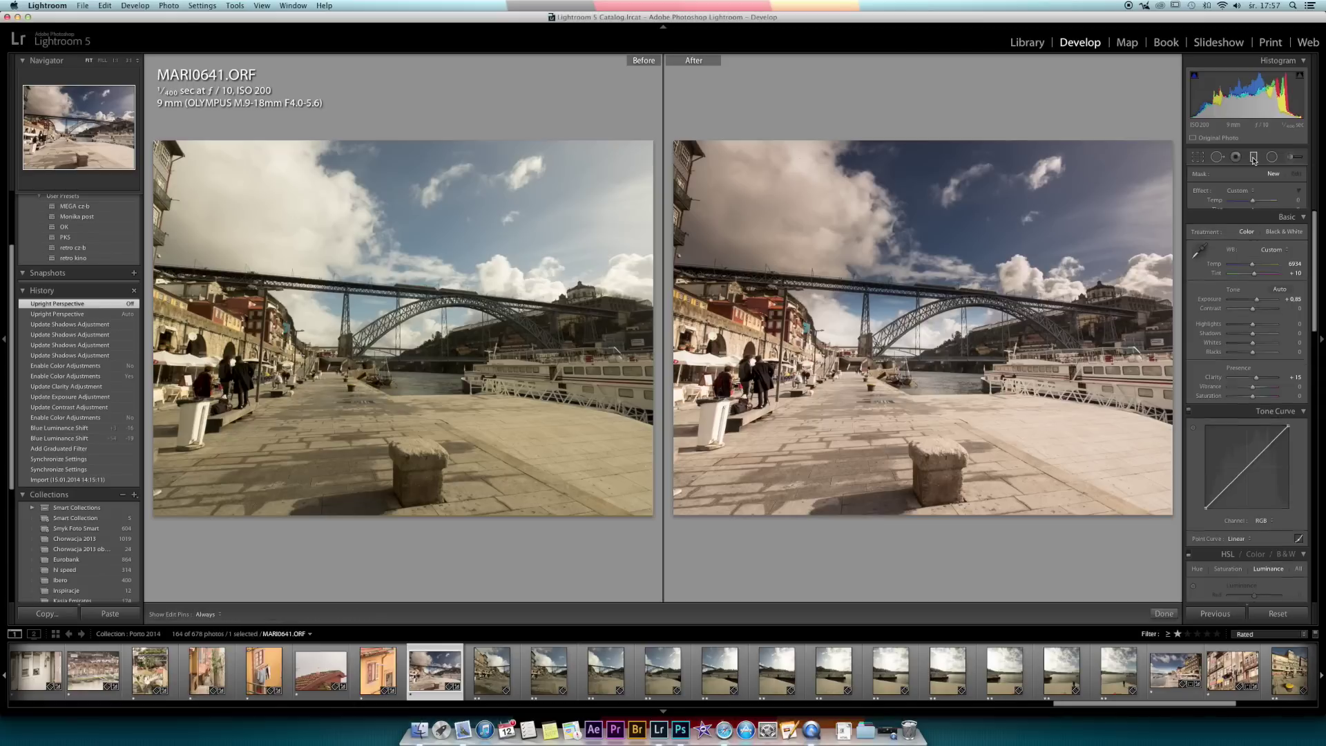
pyautogui.click(931, 318)
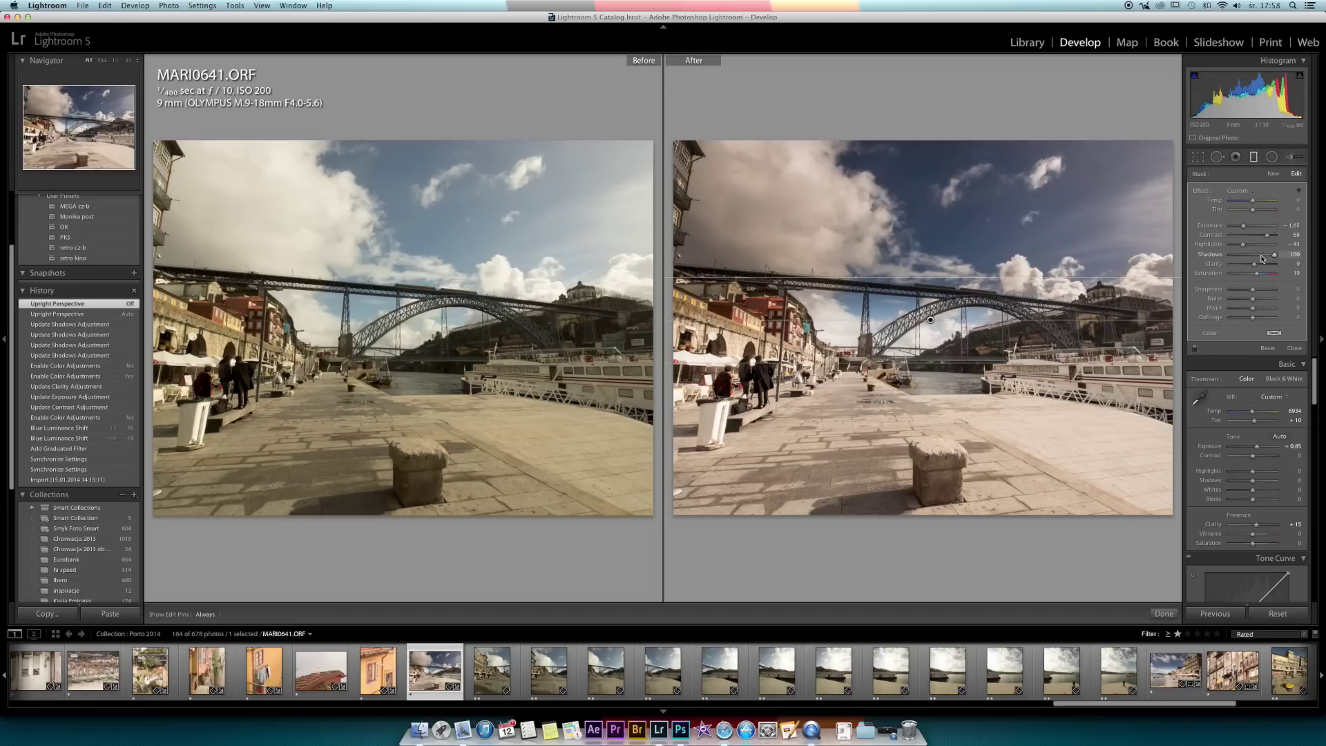
pyautogui.moveTo(1262, 258); pyautogui.dragTo(1275, 255)
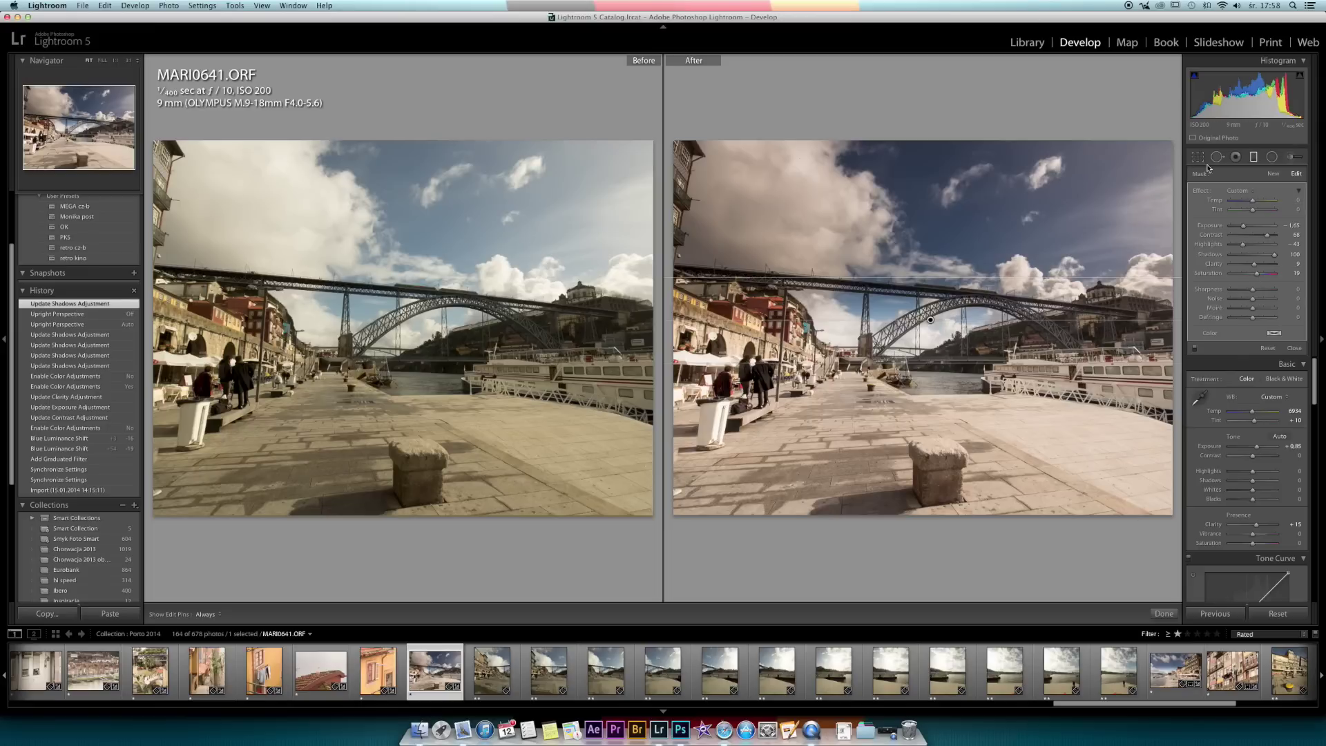
pyautogui.click(1254, 157)
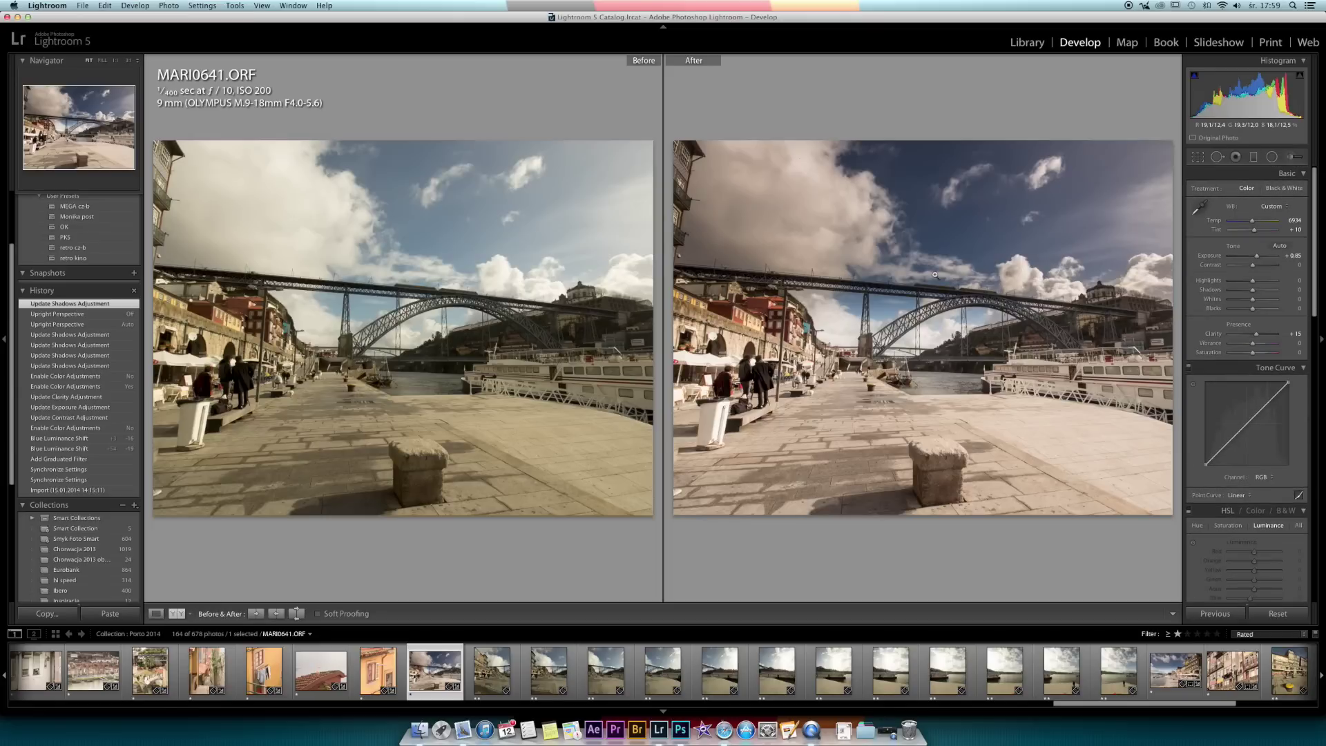
# Apply Auto Upright perspective correction in Lens Corrections, then switch to Photoshop CC.
pyautogui.scroll(-2, 1214, 363)
pyautogui.scroll(-5, 1214, 363)
pyautogui.scroll(-5, 1214, 363)
pyautogui.scroll(-5, 1215, 363)
pyautogui.scroll(-5, 1214, 363)
pyautogui.scroll(-1, 1214, 363)
pyautogui.click(1275, 505)
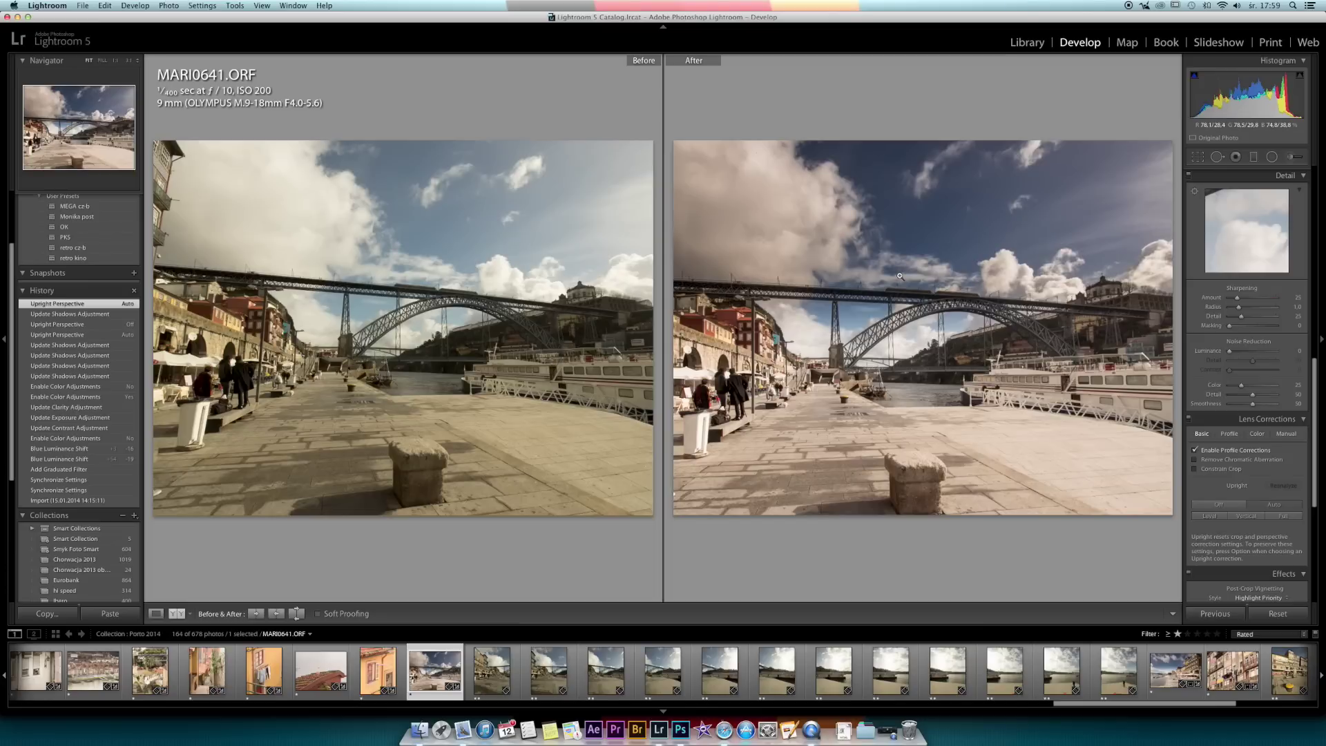
pyautogui.click(680, 729)
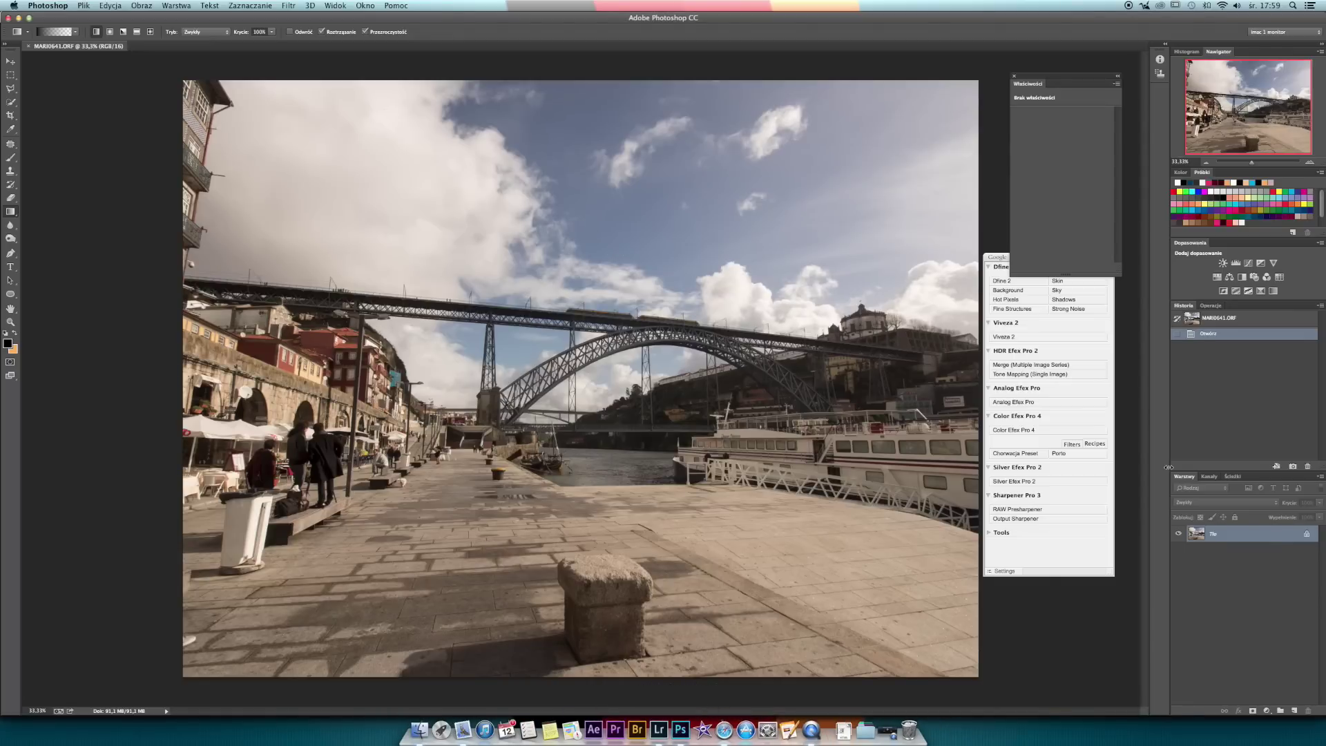
# Run the Porto recipe from Color Efex Pro 4 on the bridge photo.
pyautogui.click(1073, 453)
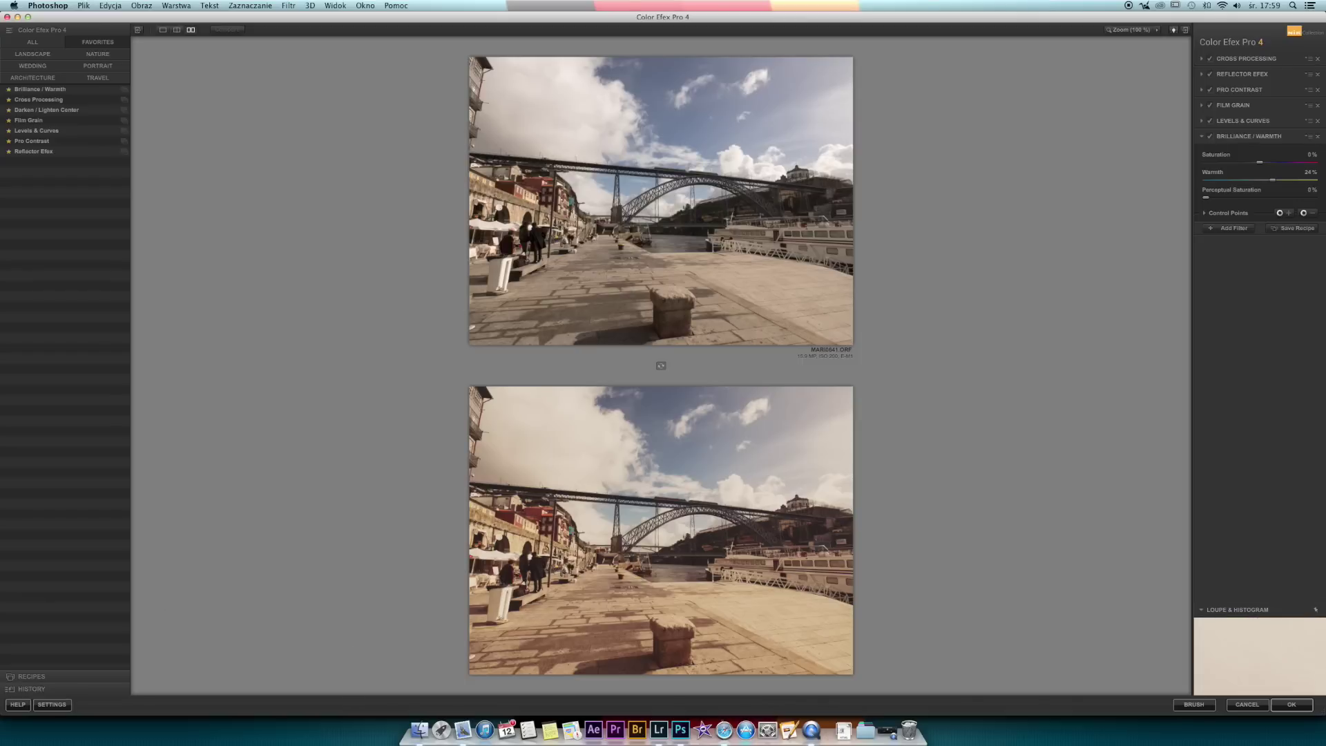
# Disable the recipe's four stacked filters and re-enable only Cross Processing.
pyautogui.click(47, 677)
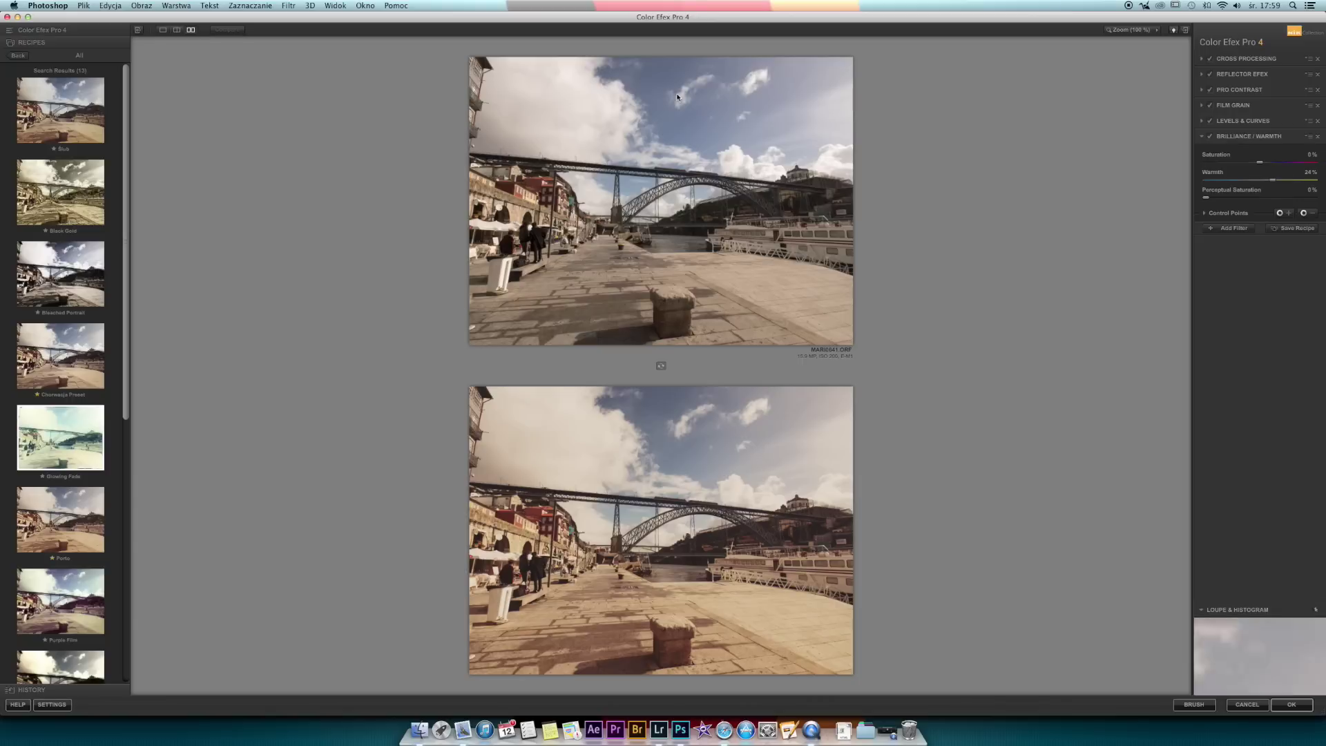
pyautogui.click(57, 31)
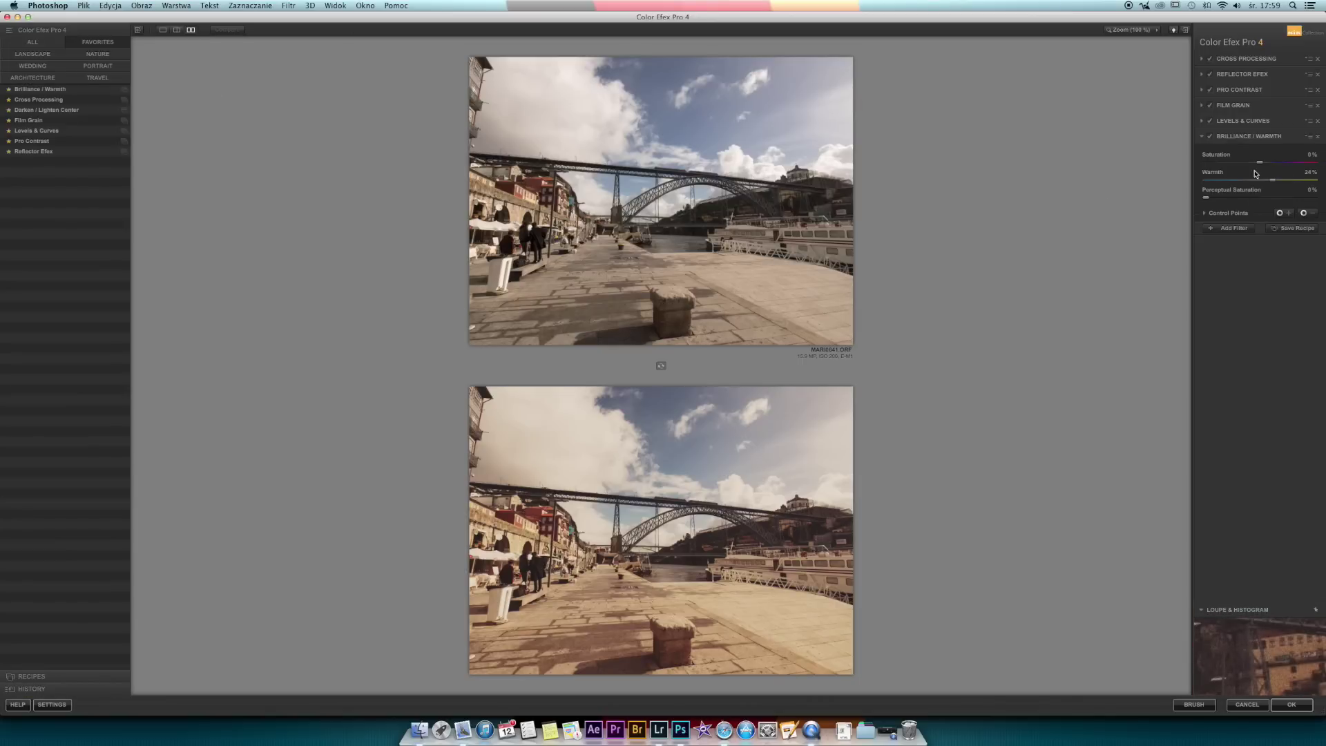
pyautogui.click(1210, 60)
pyautogui.click(1210, 90)
pyautogui.click(1210, 105)
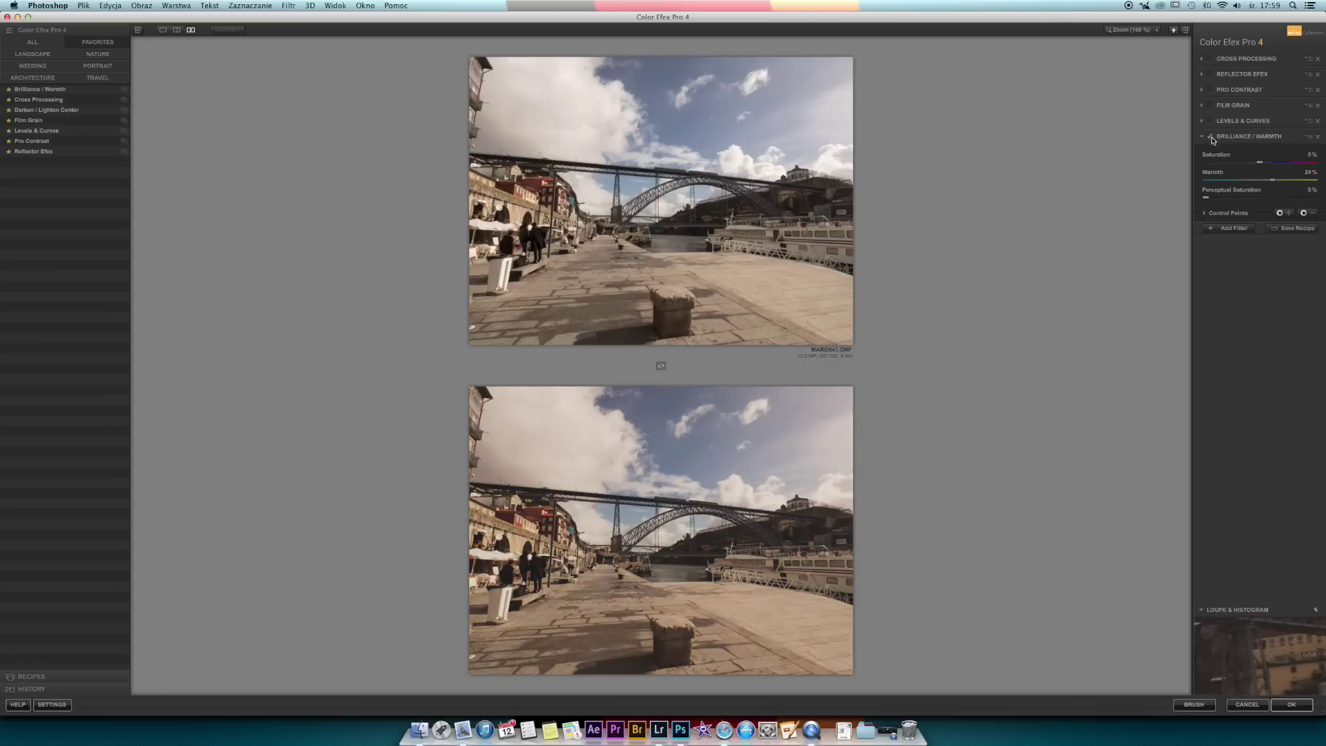
pyautogui.click(1210, 136)
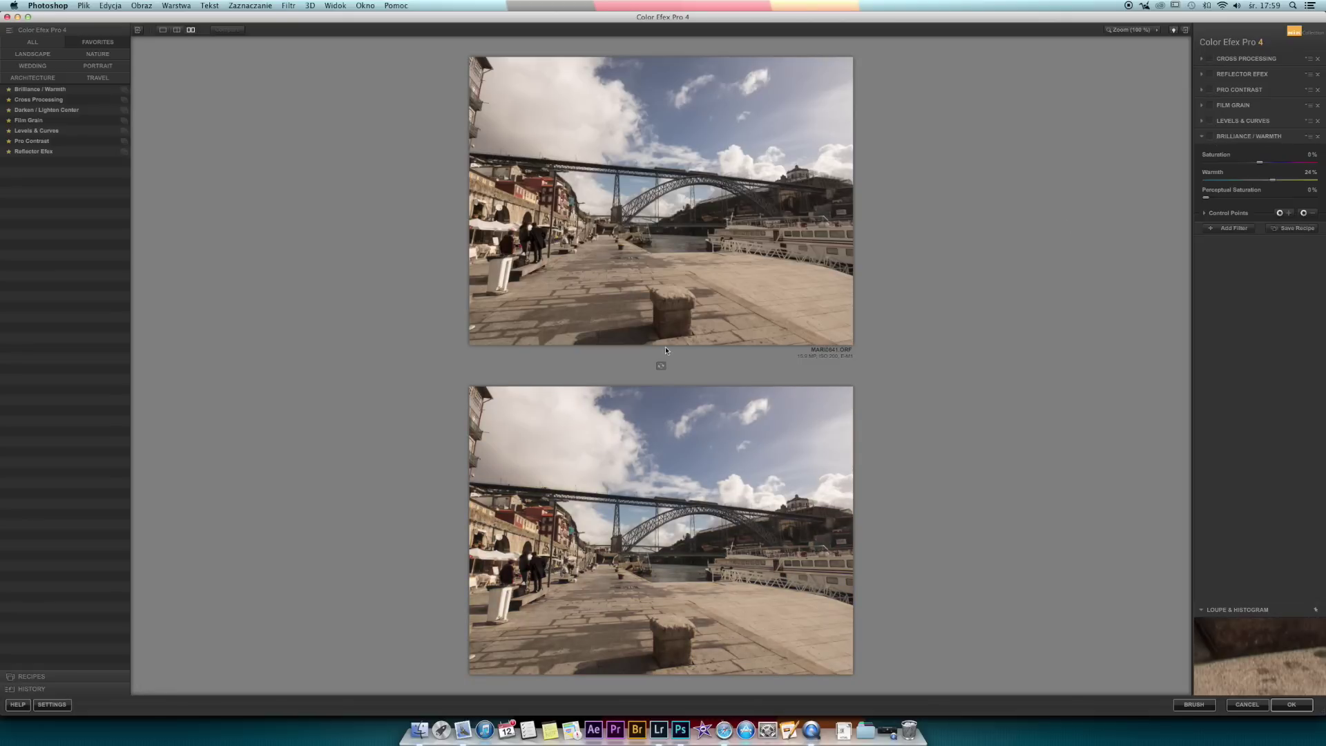
pyautogui.click(1229, 59)
pyautogui.click(1212, 60)
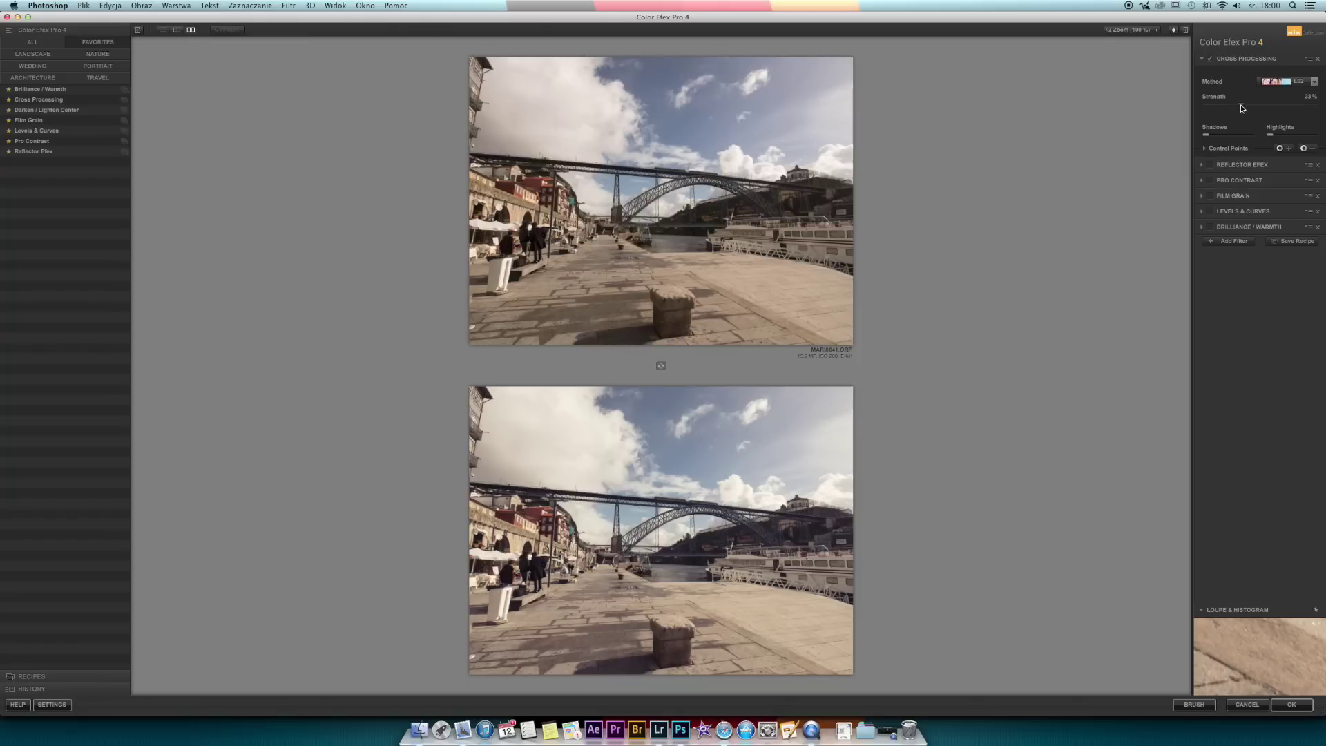
# Try Cross Processing strength at 100%, then settle it back at 33%.
pyautogui.moveTo(1242, 107); pyautogui.dragTo(1315, 108)
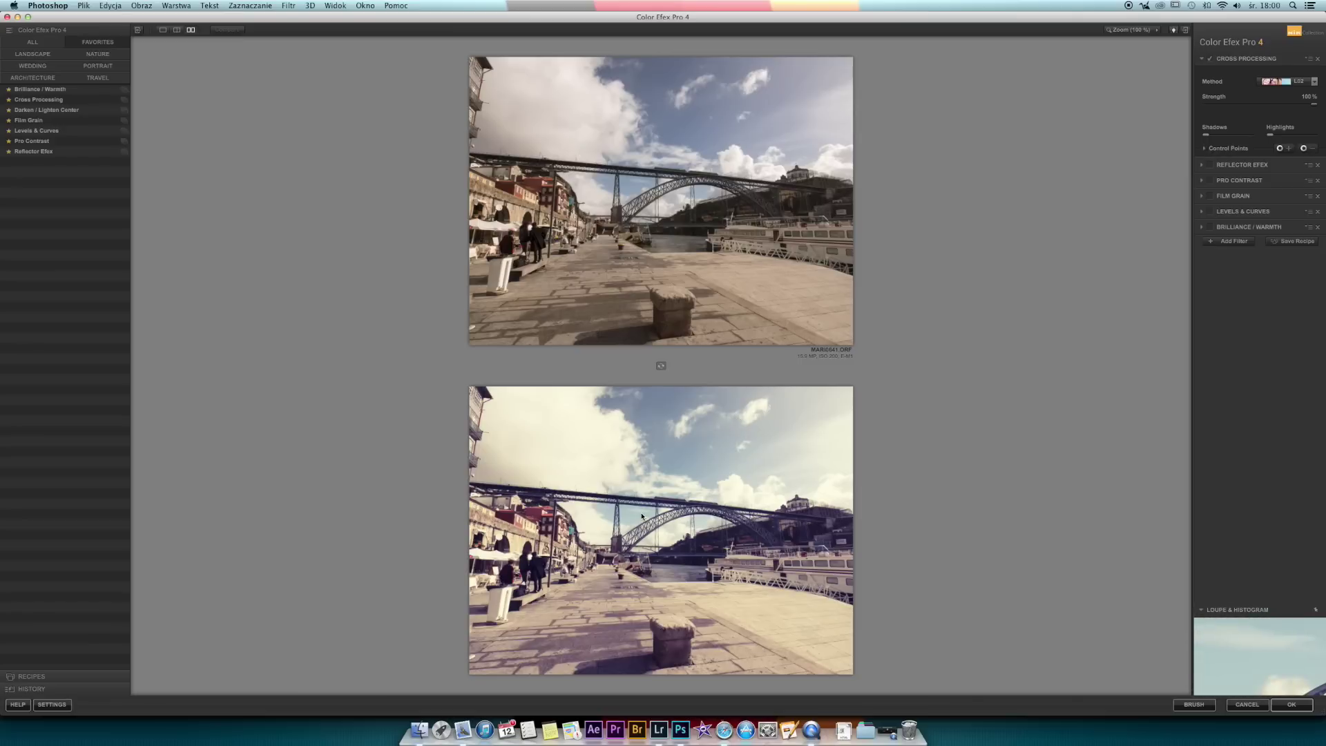
pyautogui.click(1244, 105)
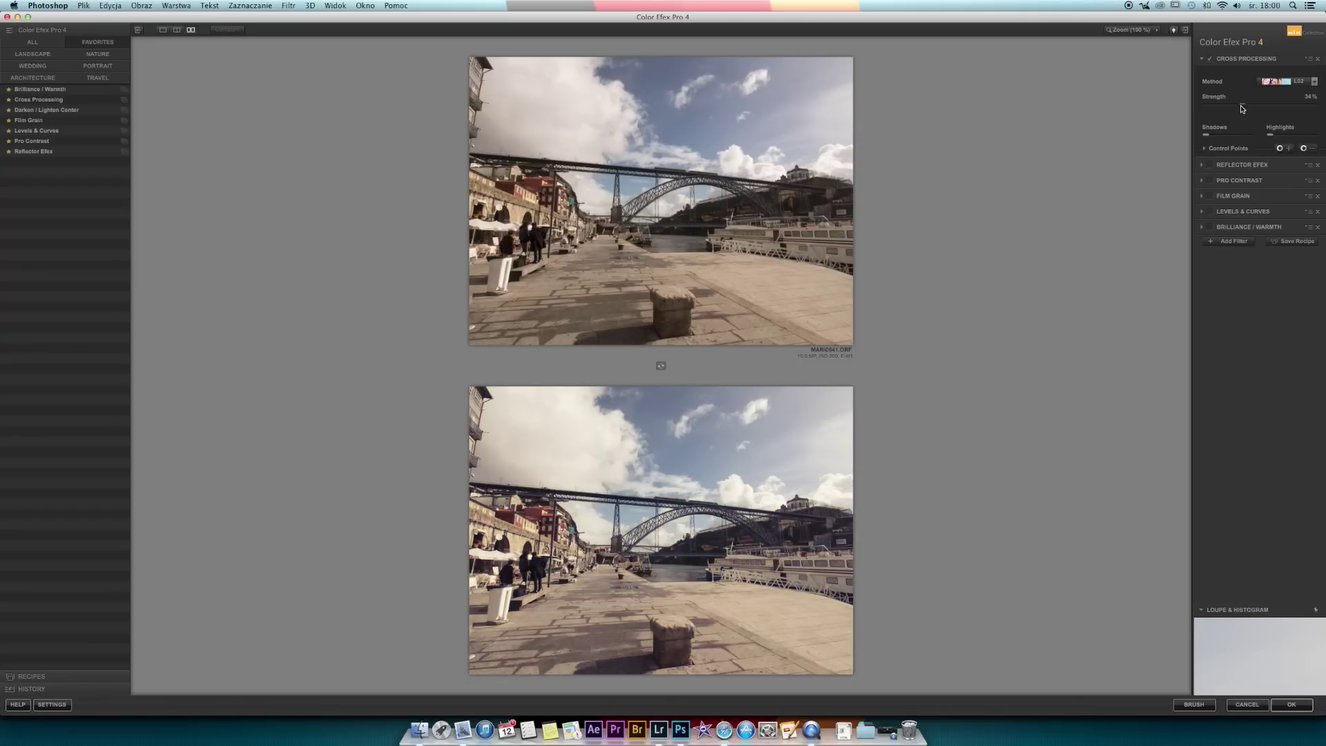
pyautogui.moveTo(1242, 108); pyautogui.dragTo(1240, 108)
# Turn Reflector Efex, Pro Contrast and Film Grain back on.
pyautogui.click(1236, 166)
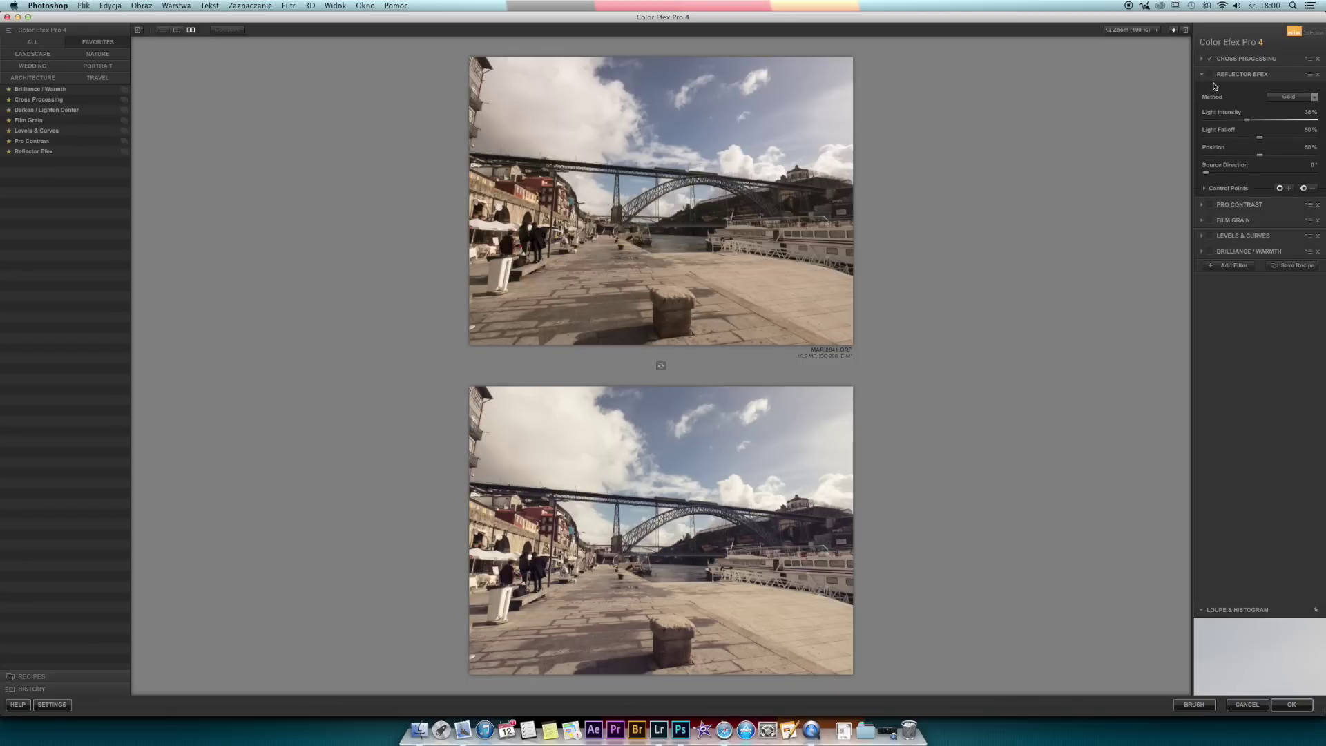
pyautogui.click(1213, 75)
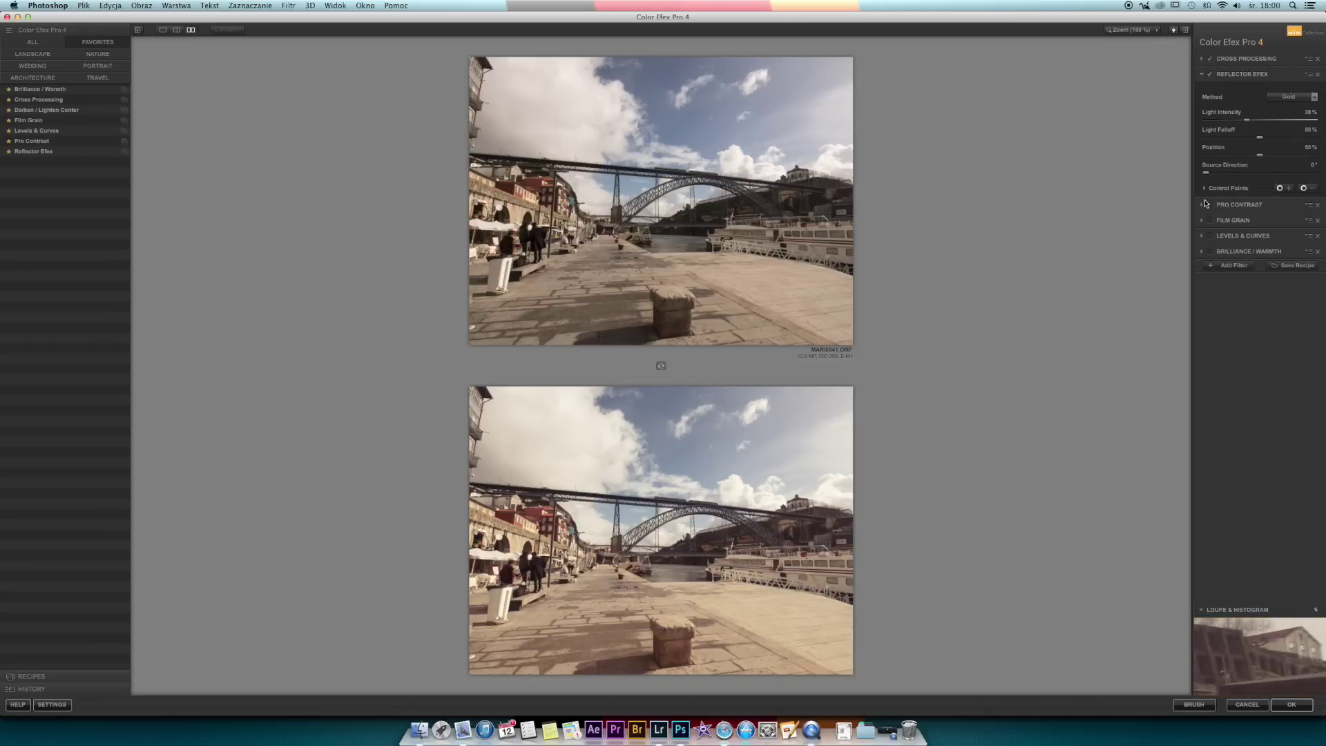
pyautogui.click(1239, 204)
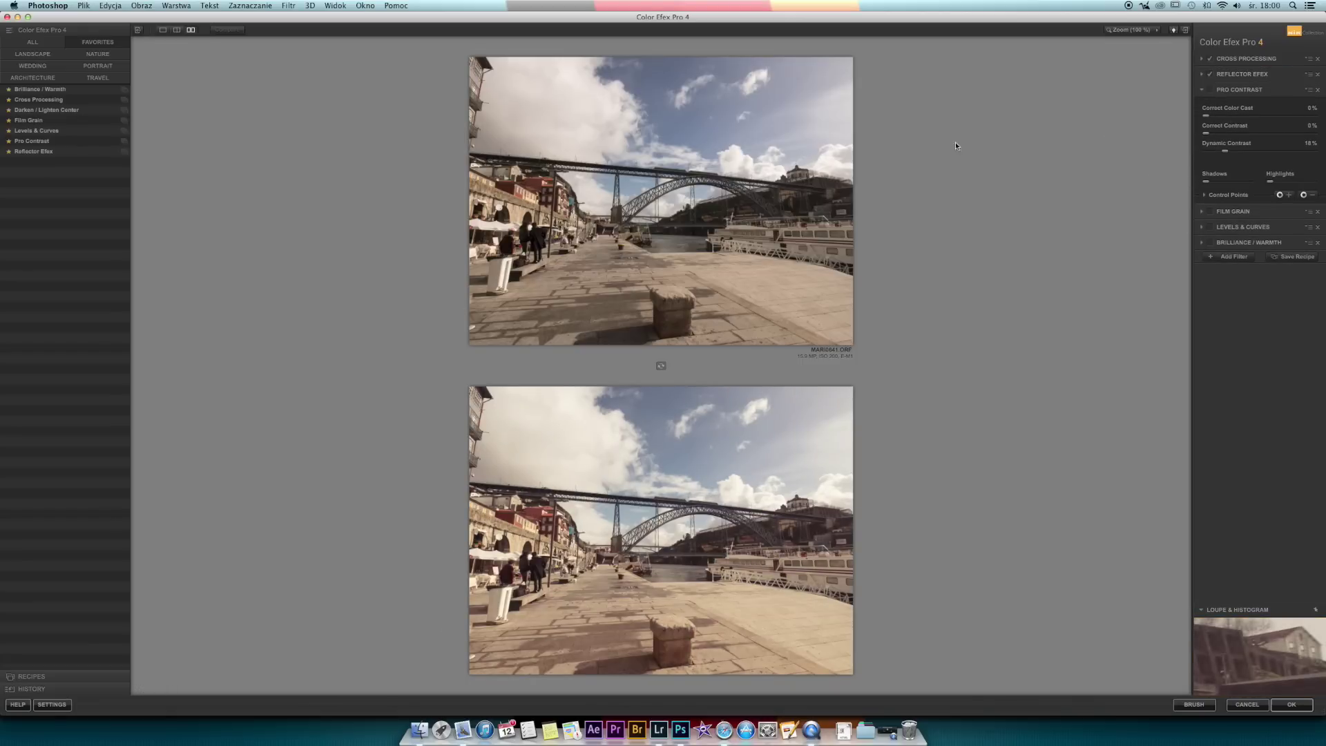
pyautogui.click(1209, 91)
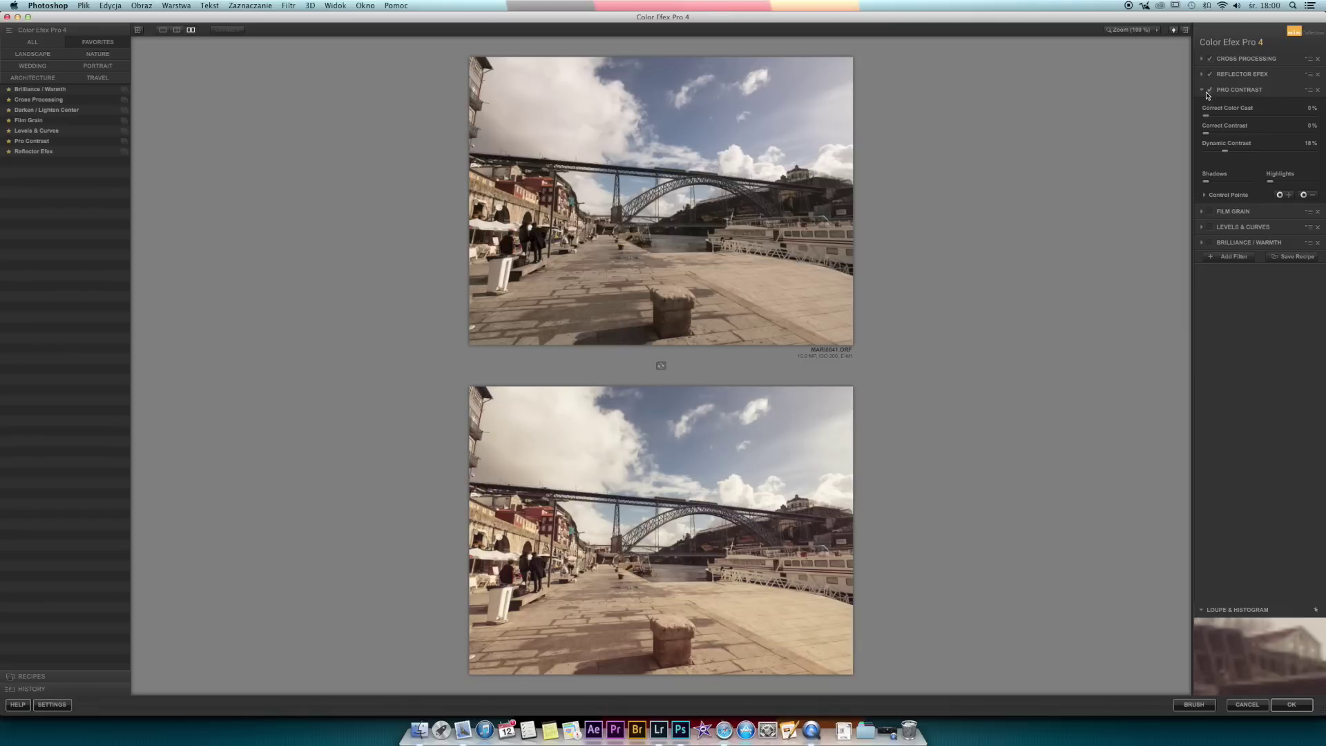
pyautogui.click(1262, 211)
pyautogui.click(1211, 106)
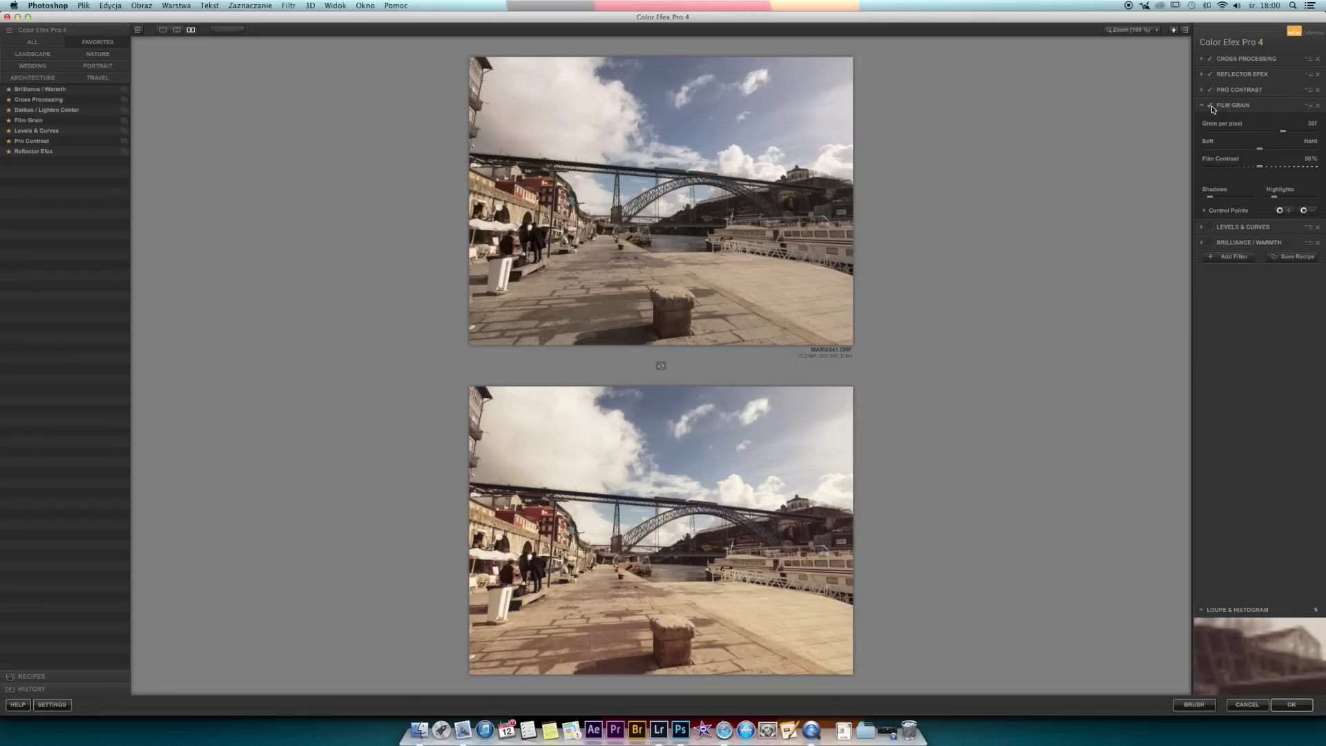
pyautogui.click(1243, 228)
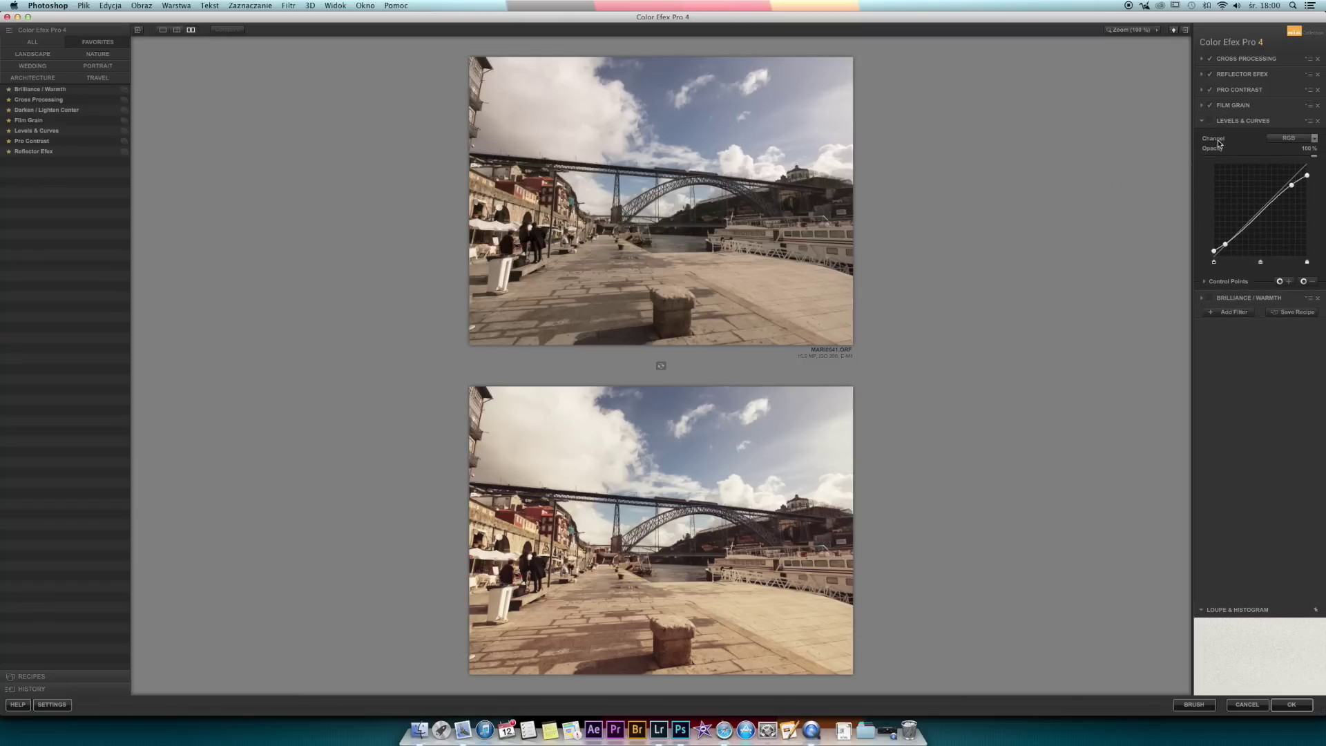
# Re-enable Levels & Curves, review Brilliance/Warmth, and render the stack back to Photoshop.
pyautogui.click(1210, 121)
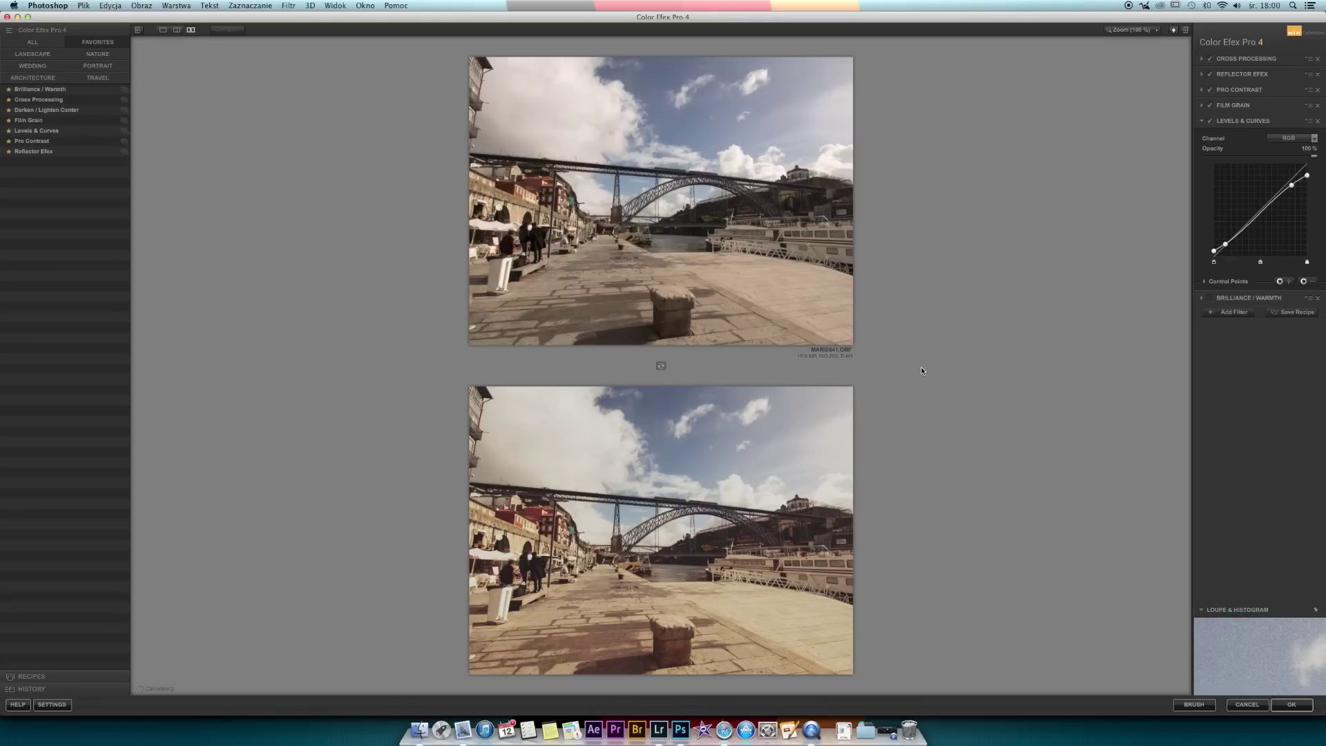
pyautogui.click(1240, 299)
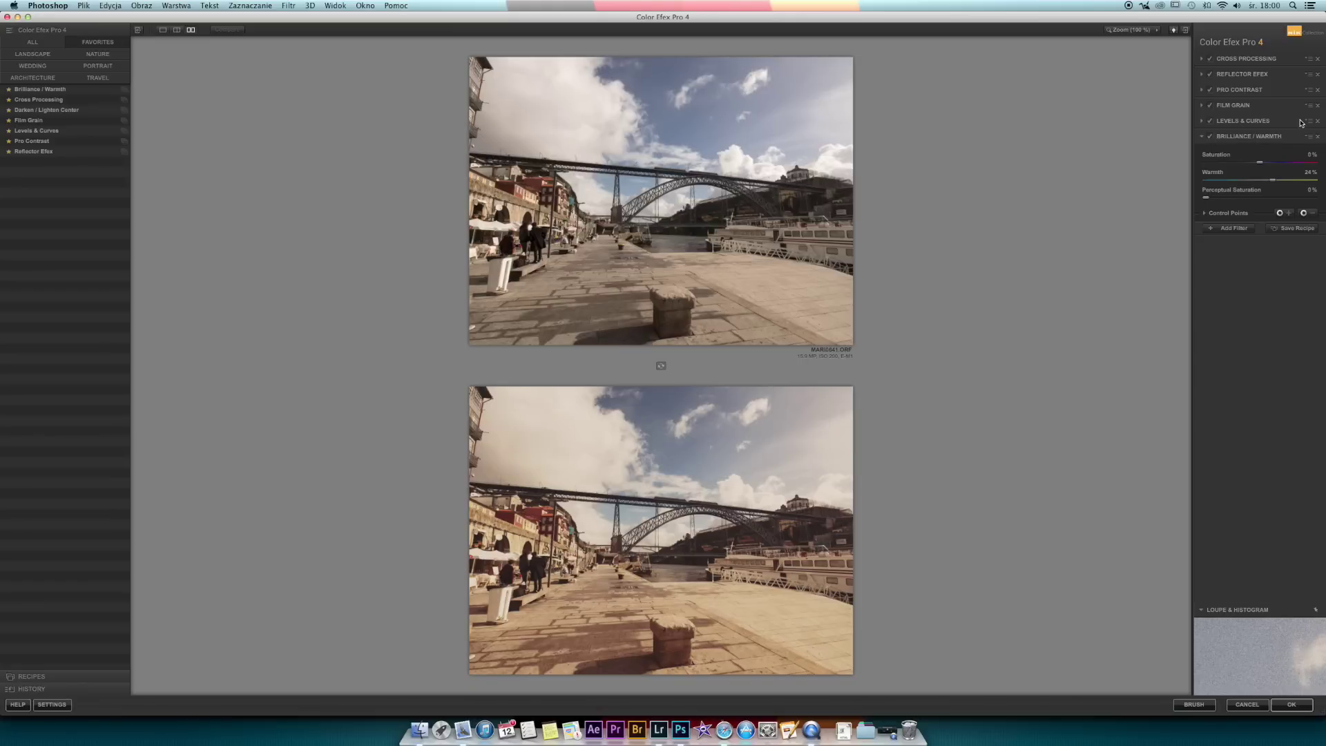
pyautogui.click(1291, 705)
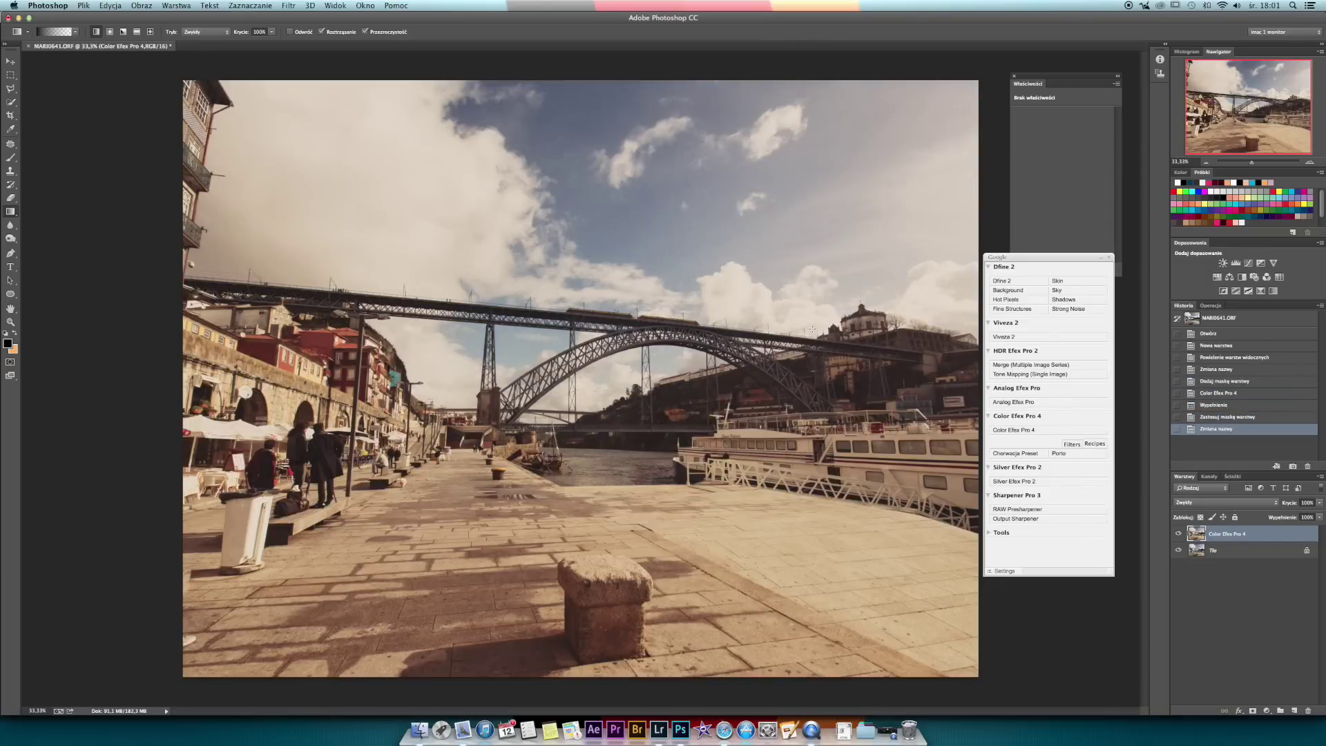
# Hide the Color Efex Pro 4 layer and add a Curves adjustment layer above the Tło background.
pyautogui.click(1178, 533)
pyautogui.click(1232, 552)
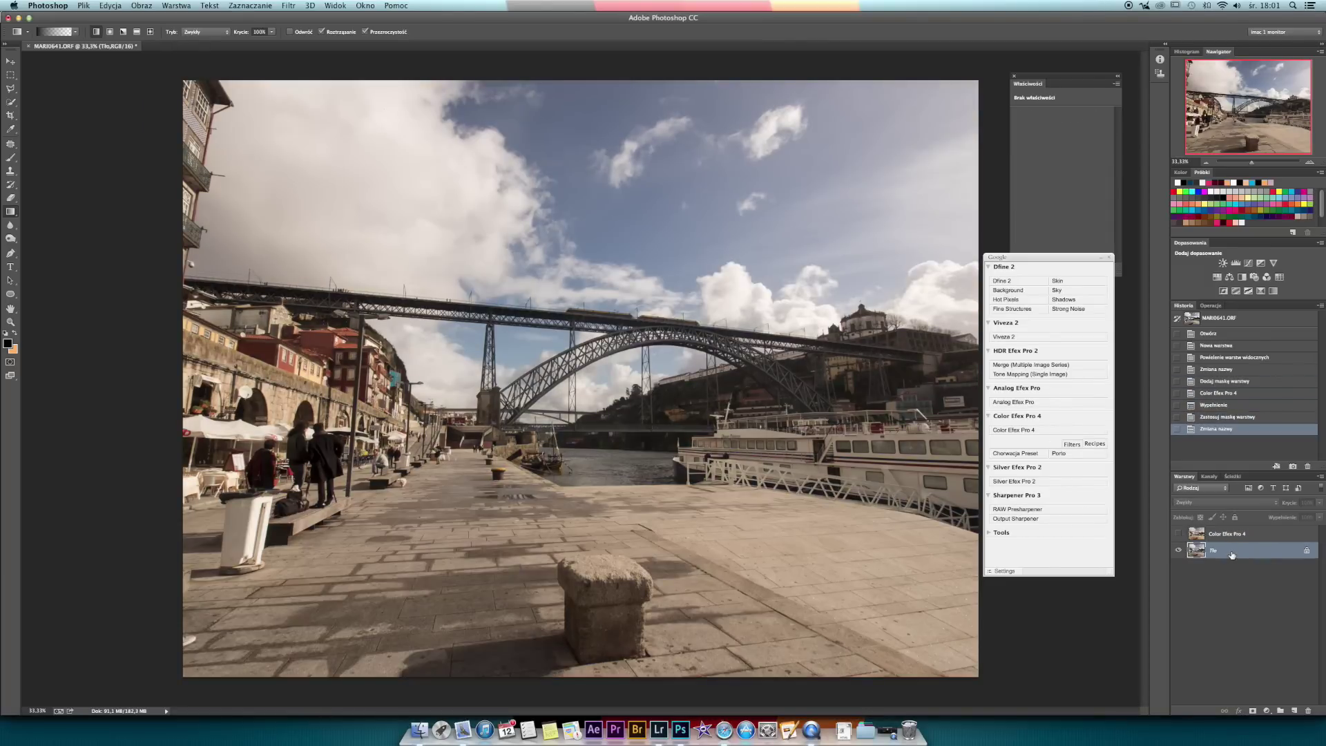
pyautogui.click(1267, 710)
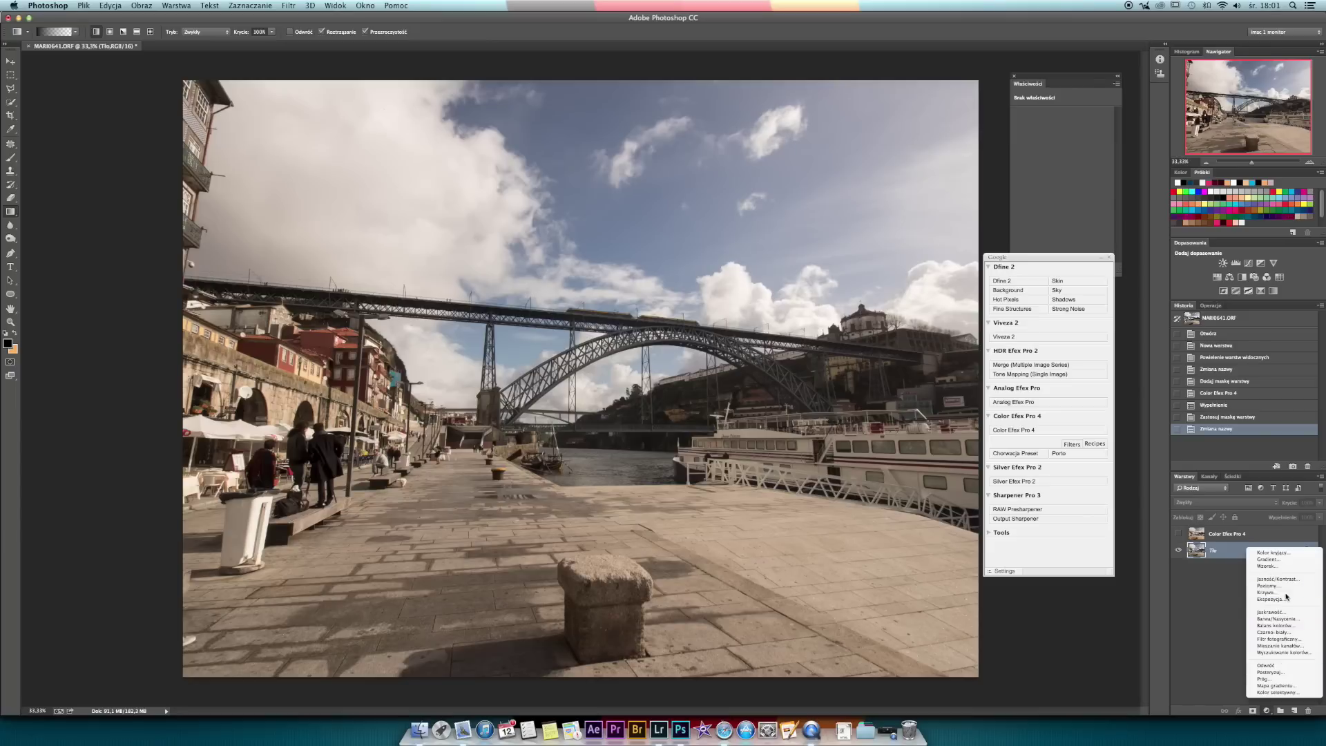
pyautogui.click(1286, 593)
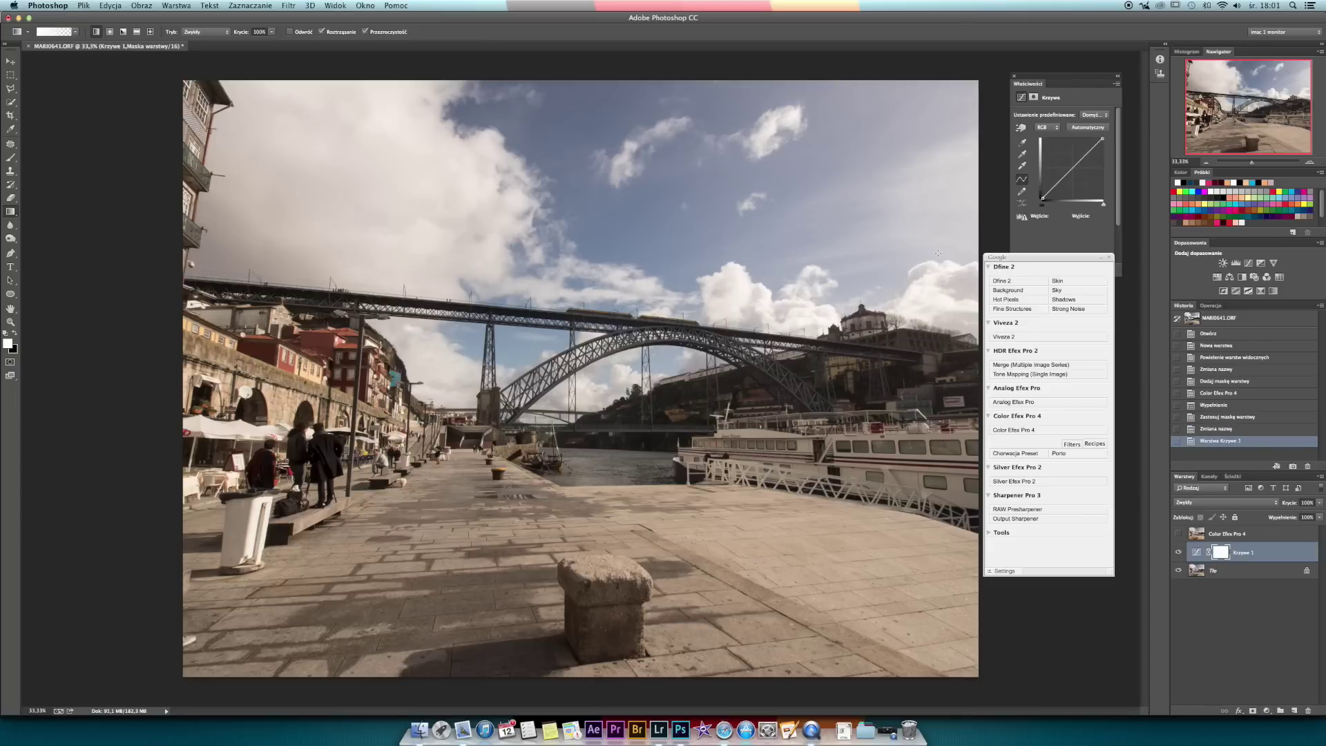
# Pull the blue channel curve down for a warm brown tint, then invert the mask to black.
pyautogui.click(1056, 129)
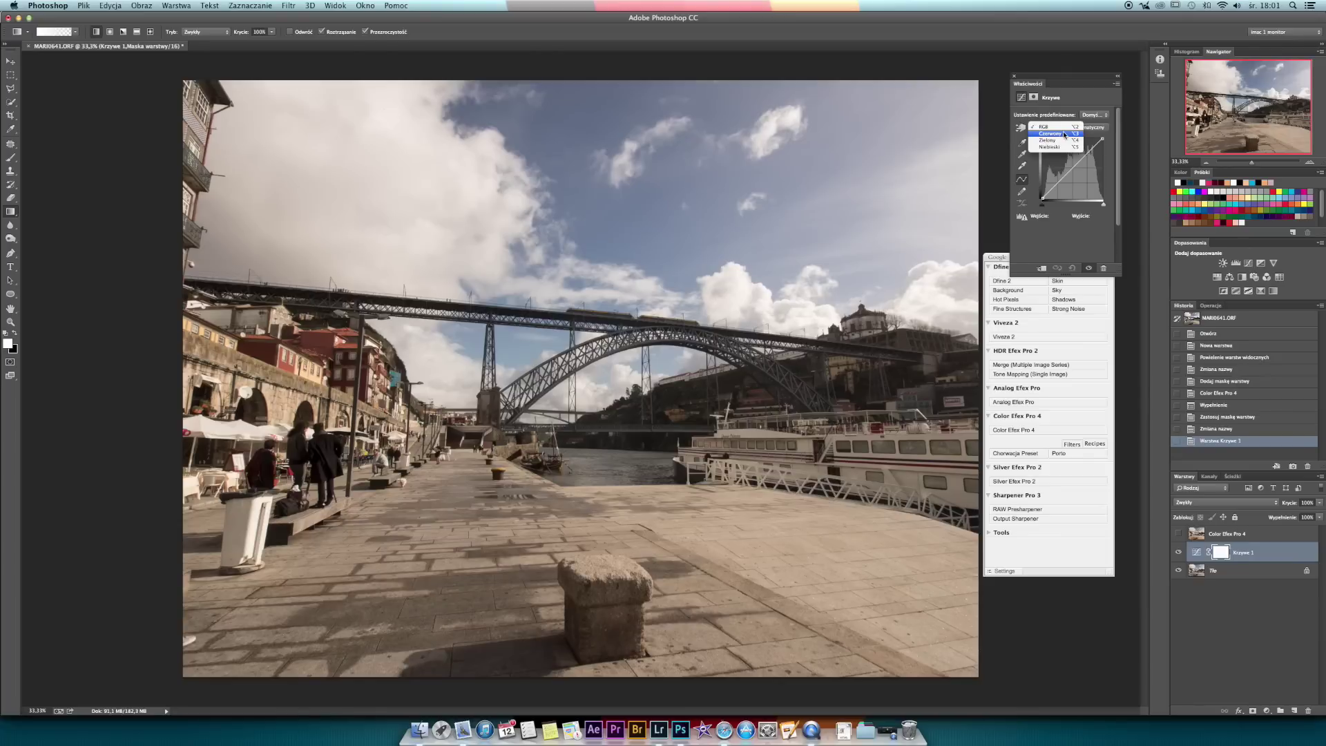
pyautogui.click(1064, 134)
pyautogui.moveTo(1064, 178); pyautogui.dragTo(1062, 173)
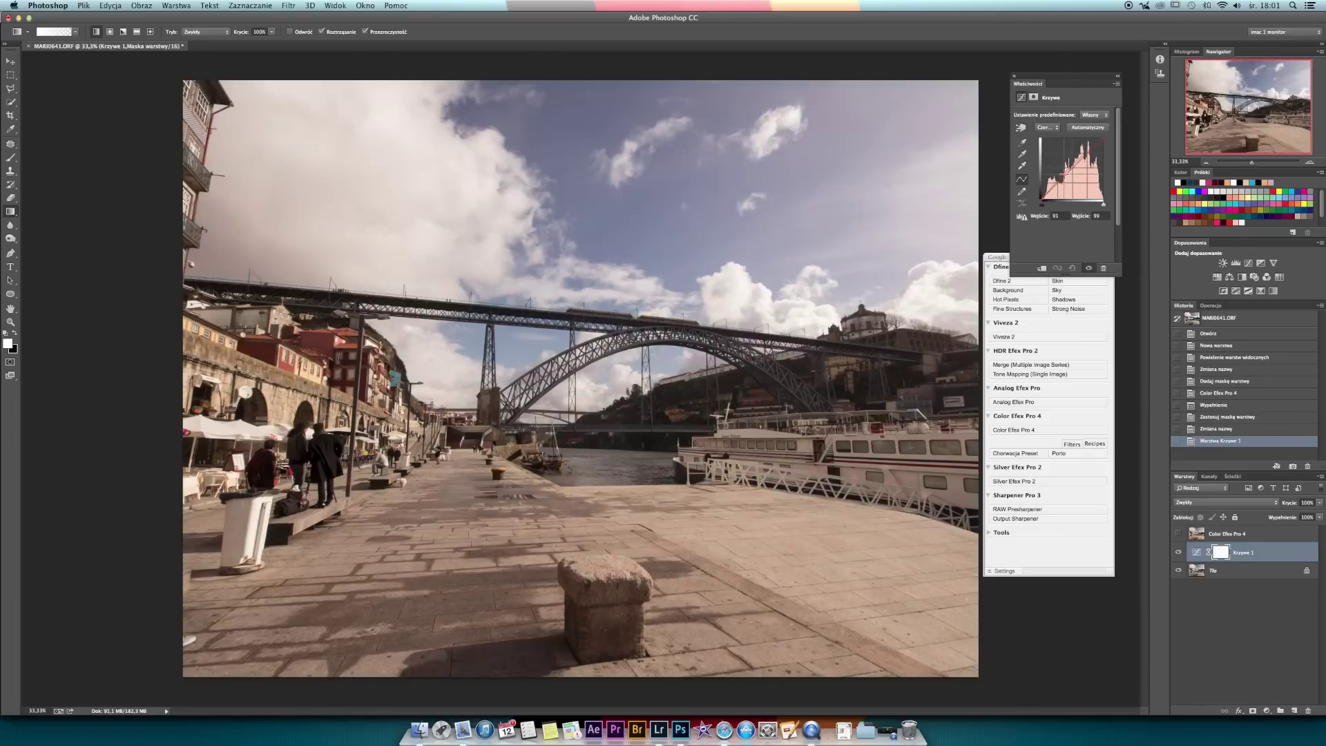
pyautogui.click(1049, 127)
pyautogui.click(1051, 148)
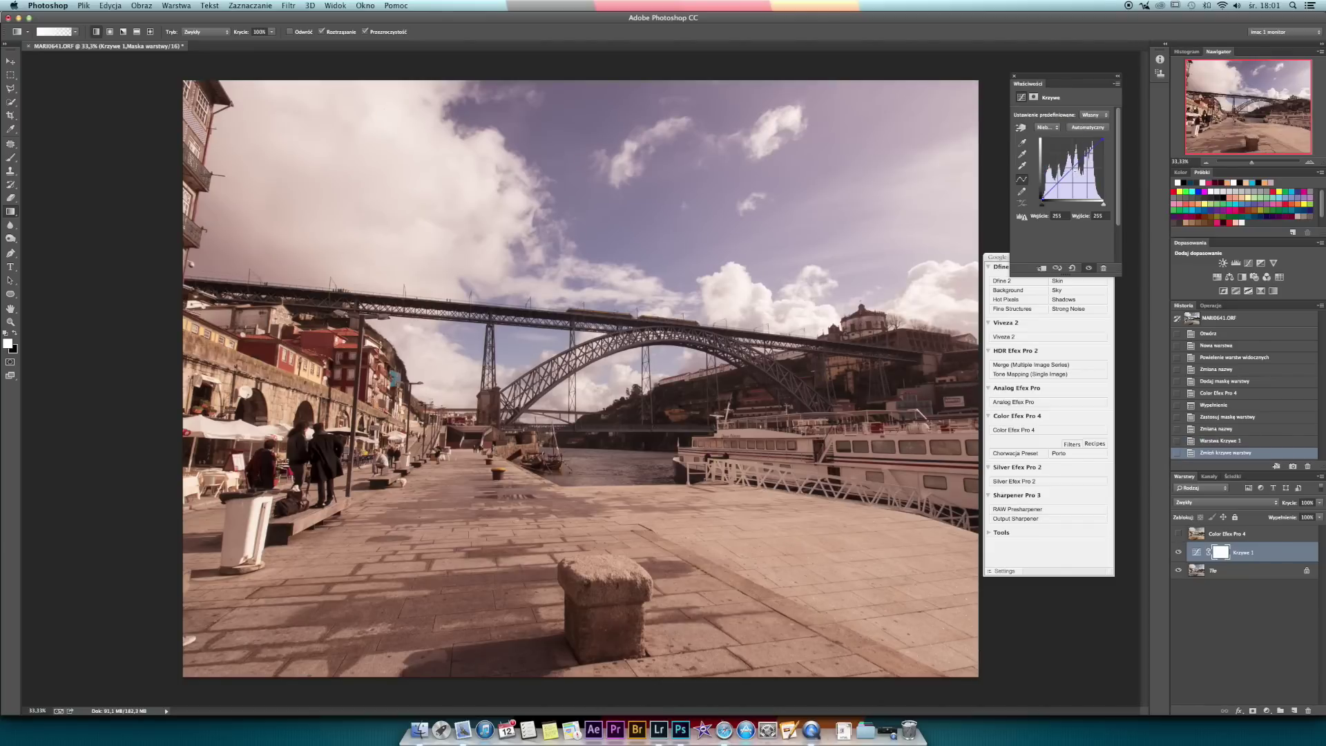
pyautogui.moveTo(1069, 175); pyautogui.dragTo(1072, 178)
pyautogui.moveTo(1072, 175); pyautogui.dragTo(1079, 187)
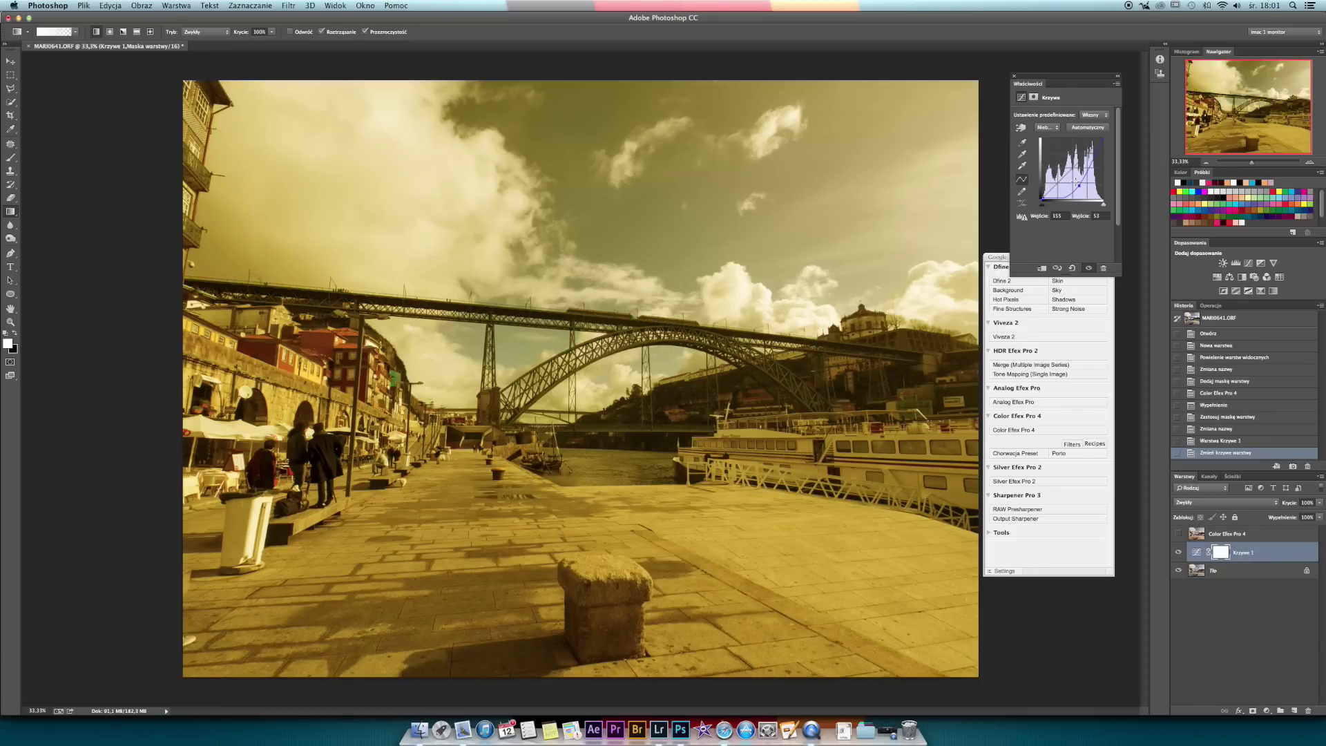
pyautogui.moveTo(1079, 185); pyautogui.dragTo(1071, 174)
pyautogui.click(1217, 552)
pyautogui.hotkey('ctrl', 'i')
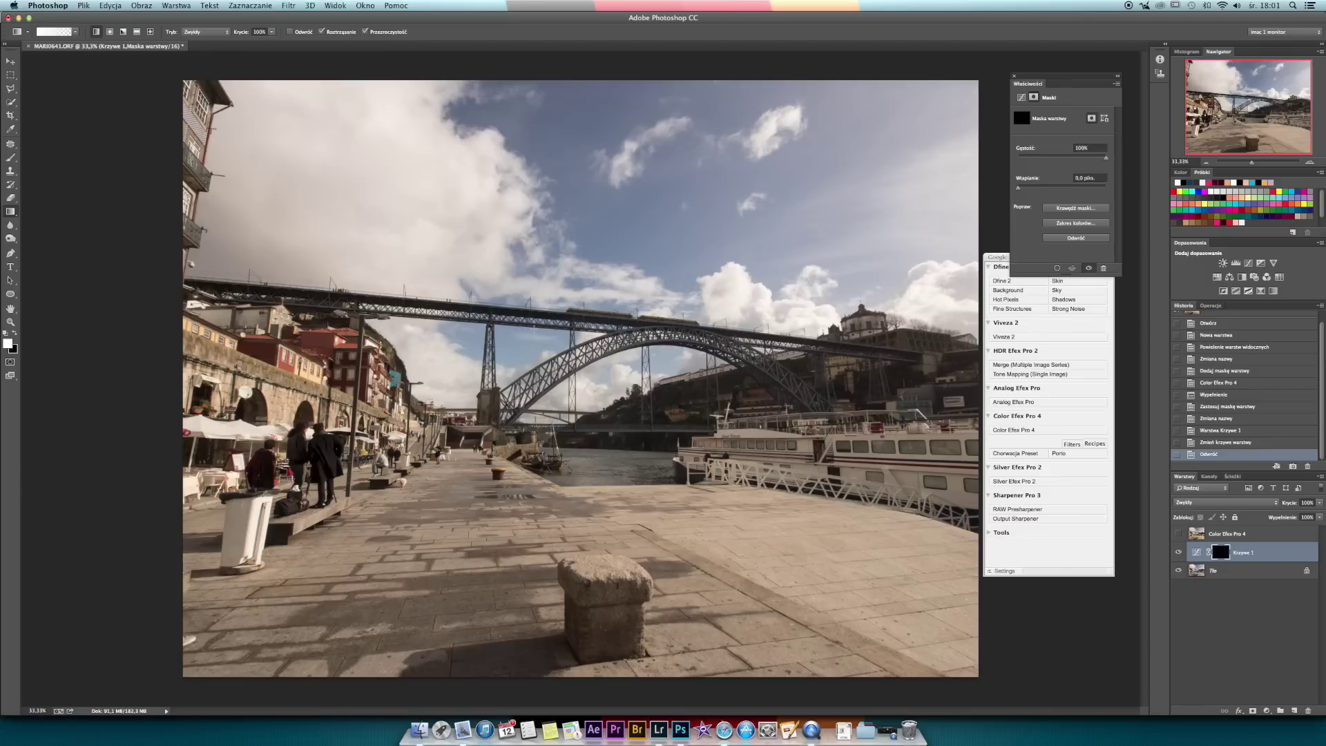
# Gradient the Krzywe 1 mask to reveal the warm curve on the lower photo, then add Curves layer Krzywe 2.
pyautogui.moveTo(598, 490); pyautogui.dragTo(592, 368)
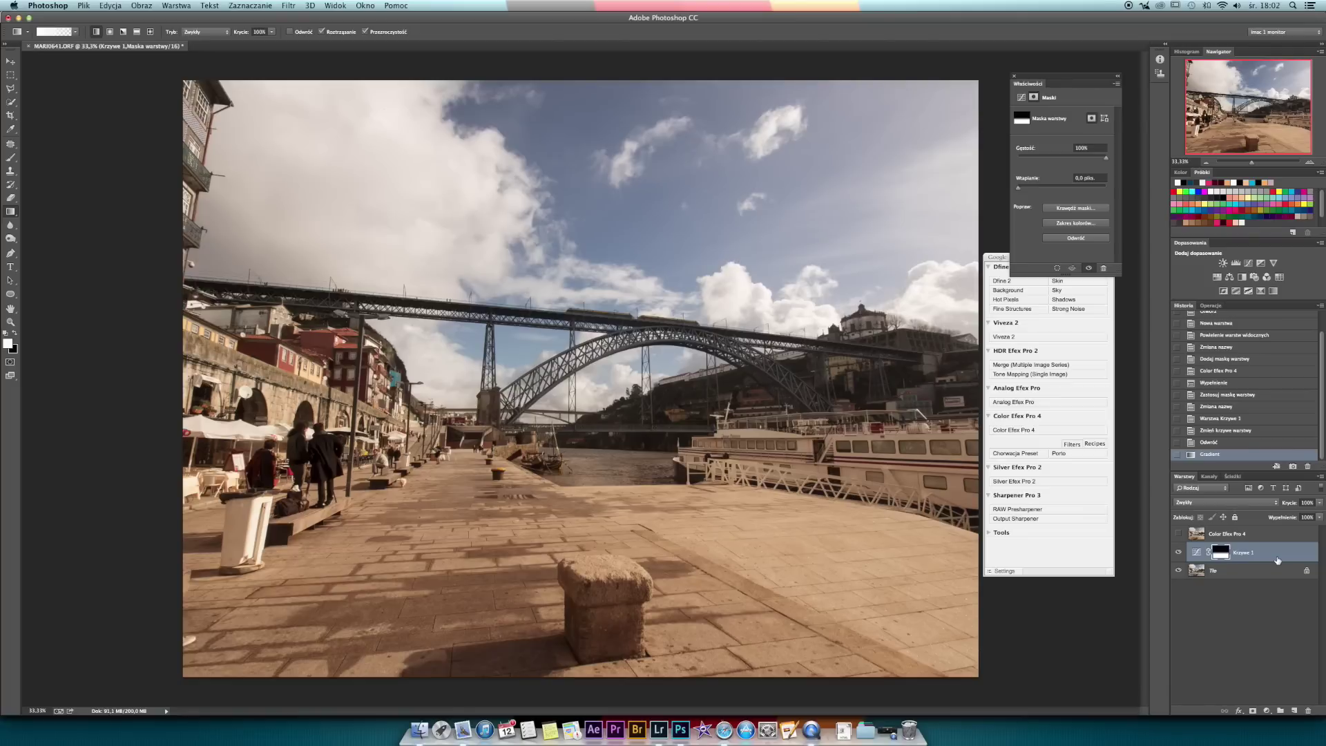
pyautogui.click(1265, 710)
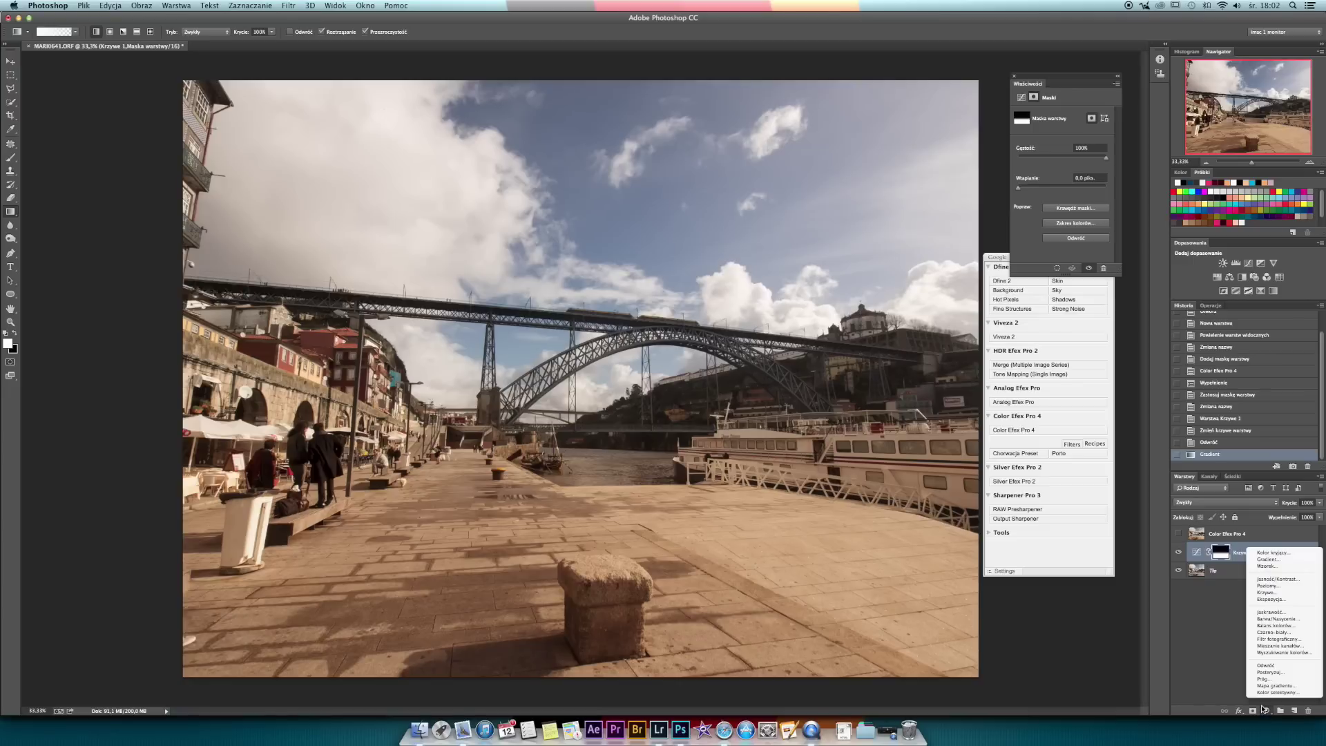
pyautogui.click(1281, 593)
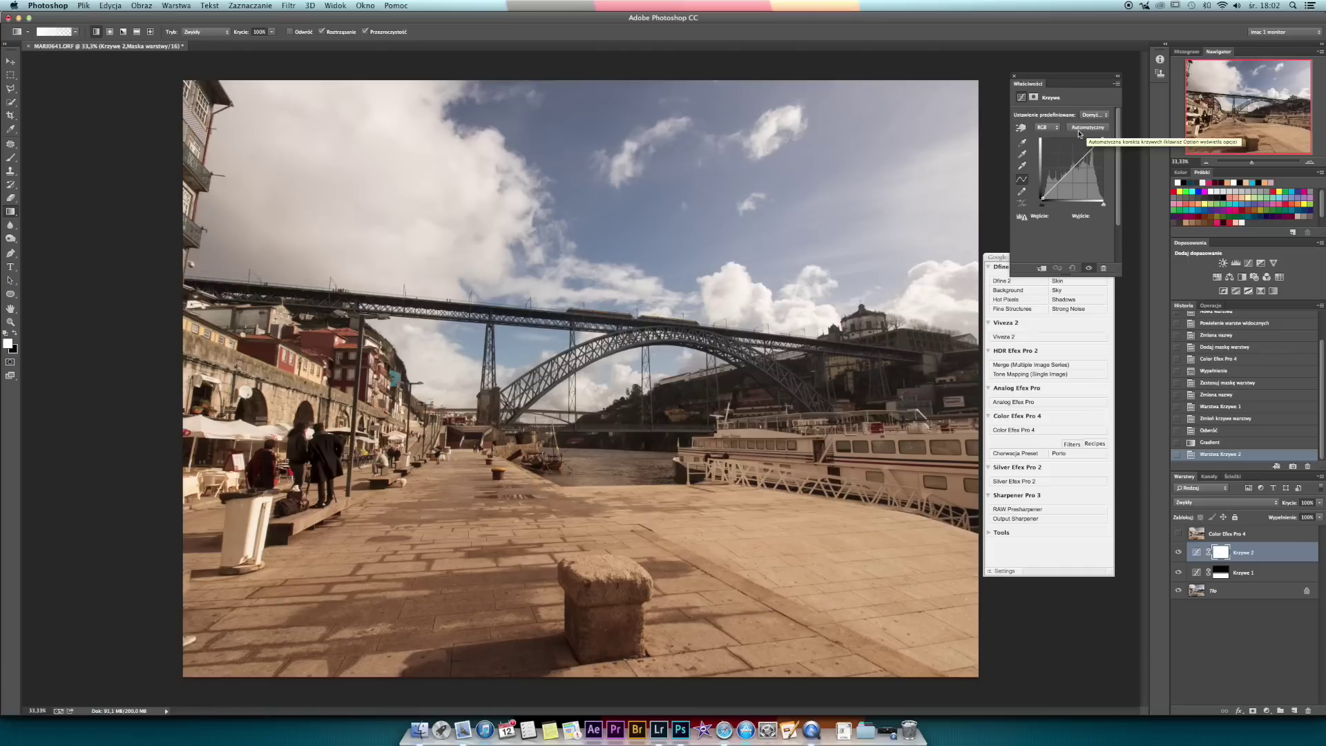
# Give Krzywe 2 an Auto curve with red and blue channel tweaks, at about 34% opacity.
pyautogui.click(1087, 130)
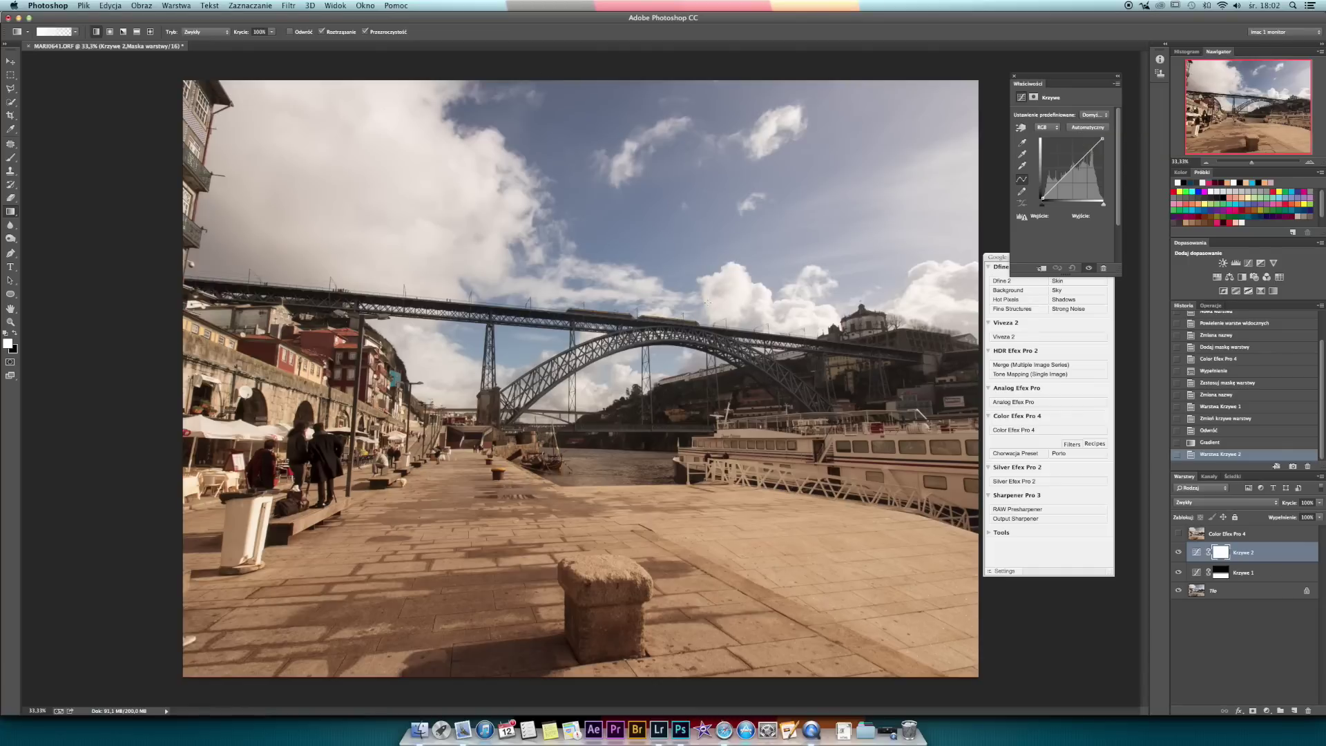
pyautogui.click(1046, 130)
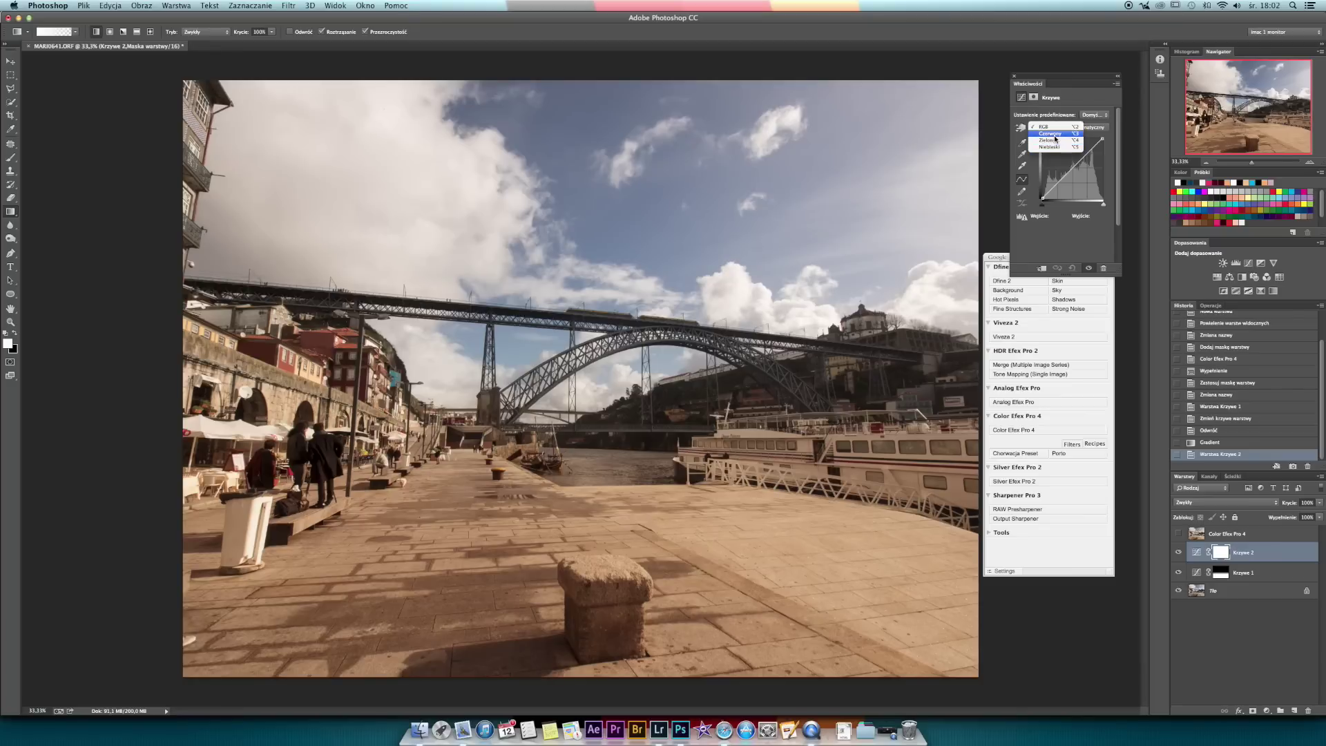
pyautogui.press('Return')
pyautogui.moveTo(1088, 154); pyautogui.dragTo(1077, 162)
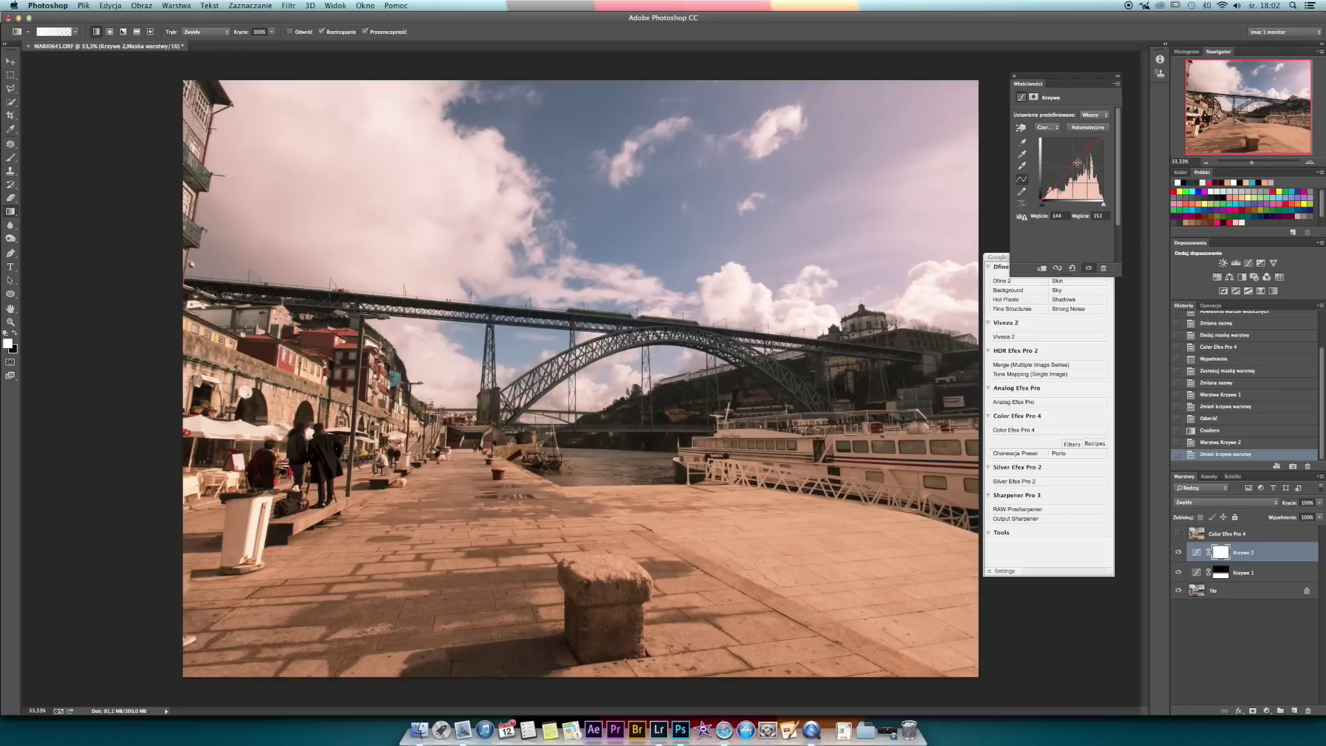
pyautogui.moveTo(1077, 163); pyautogui.dragTo(1089, 149)
pyautogui.click(1057, 127)
pyautogui.click(1066, 141)
pyautogui.moveTo(1048, 188); pyautogui.dragTo(1066, 173)
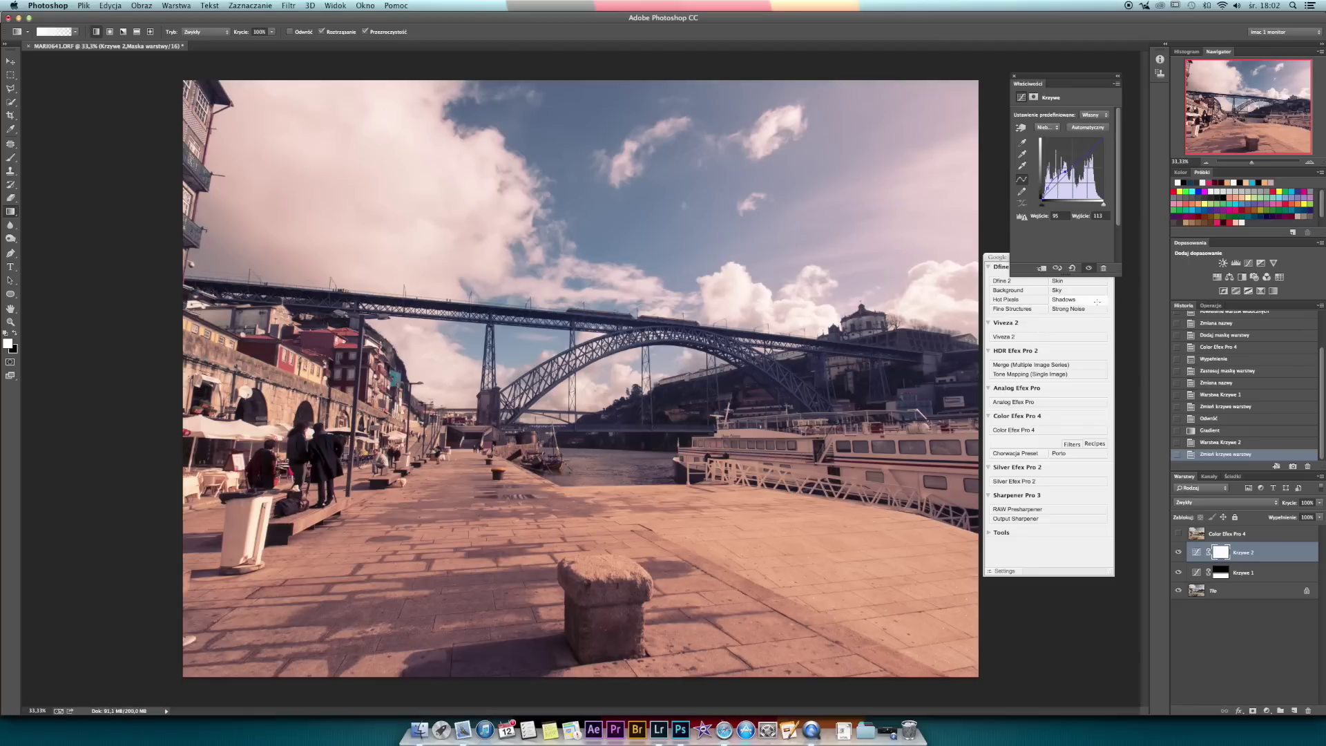
pyautogui.click(1317, 504)
pyautogui.moveTo(1316, 507); pyautogui.dragTo(1287, 515)
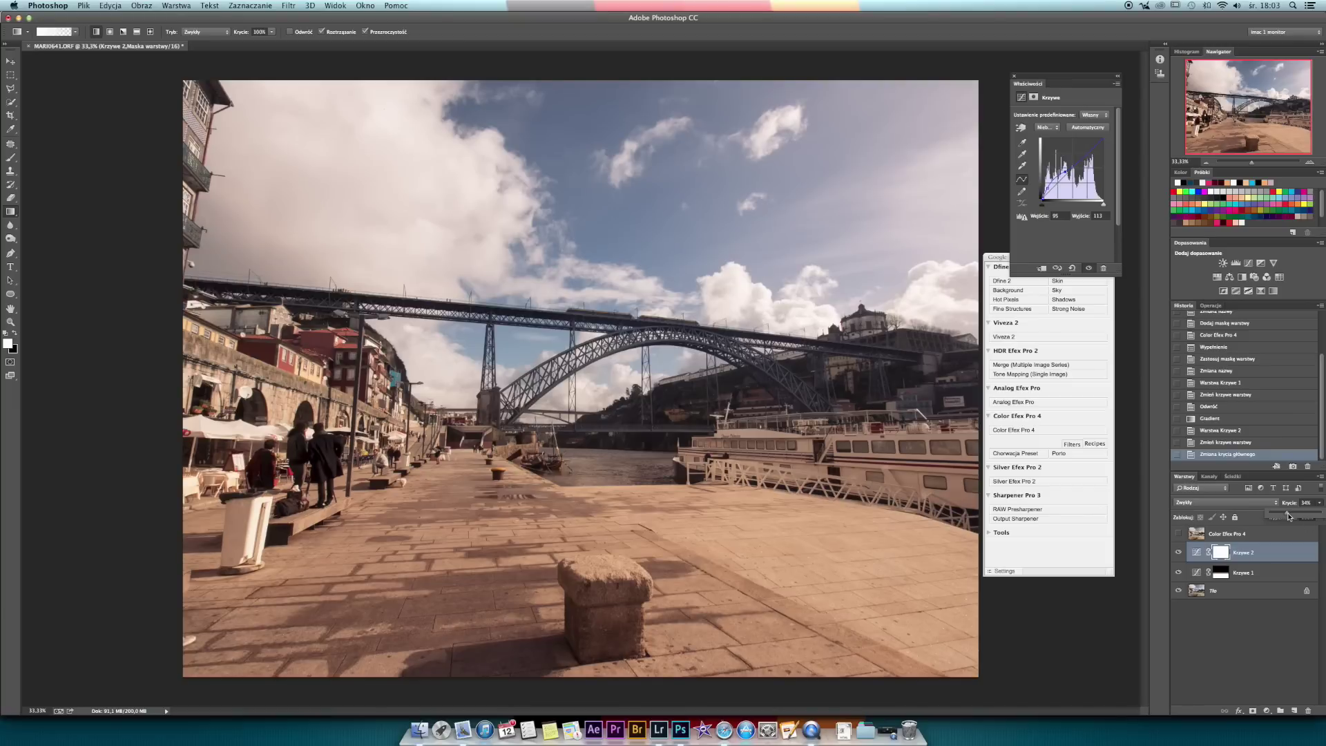
# Set the Krzywe 2 curves layer to 33% opacity and reselect it after checking the RGB curve.
pyautogui.moveTo(1287, 515); pyautogui.dragTo(1286, 516)
pyautogui.click(1257, 553)
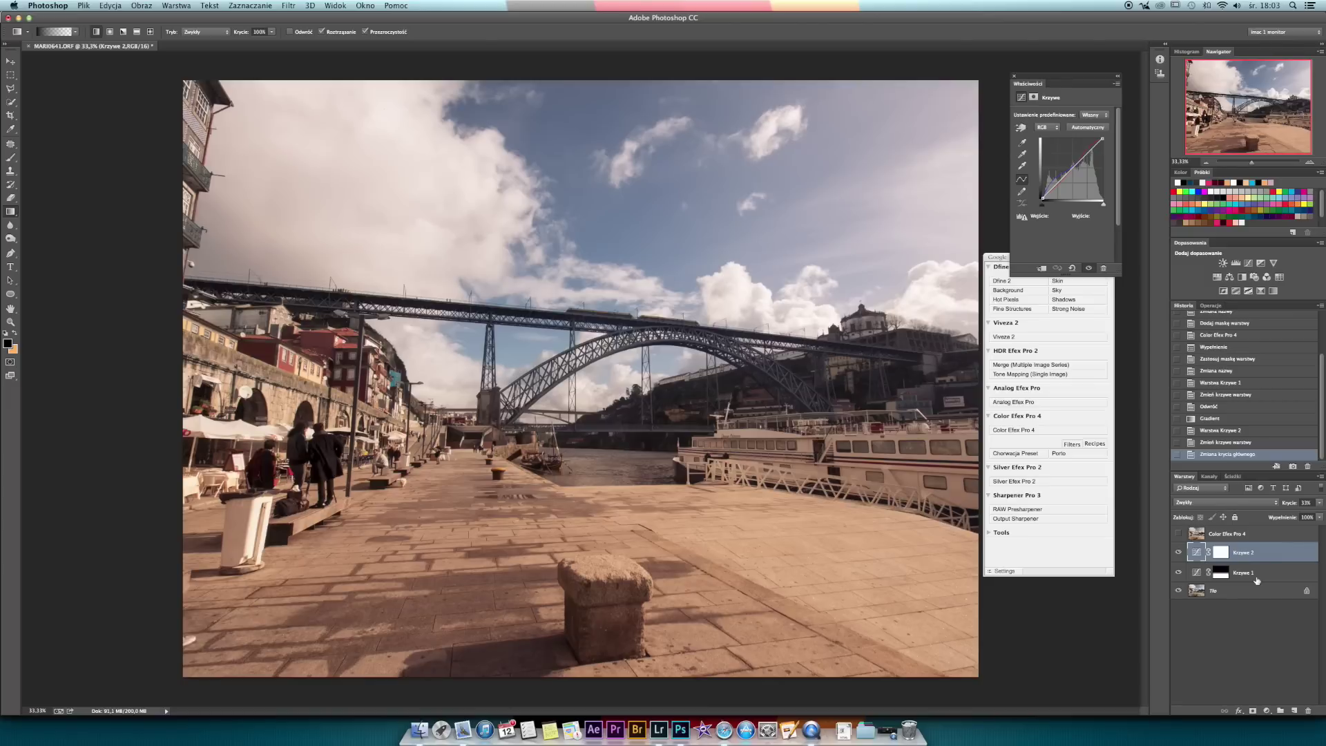
pyautogui.click(1228, 592)
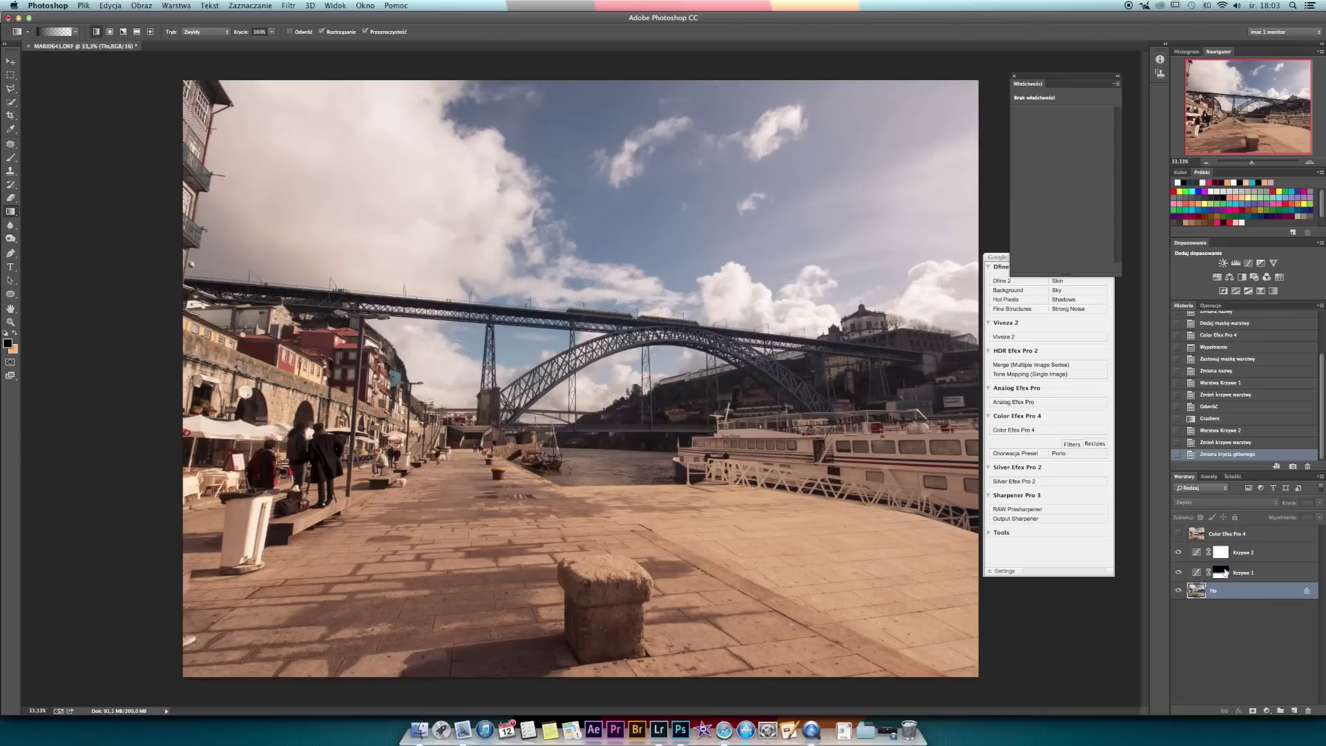
pyautogui.click(1259, 554)
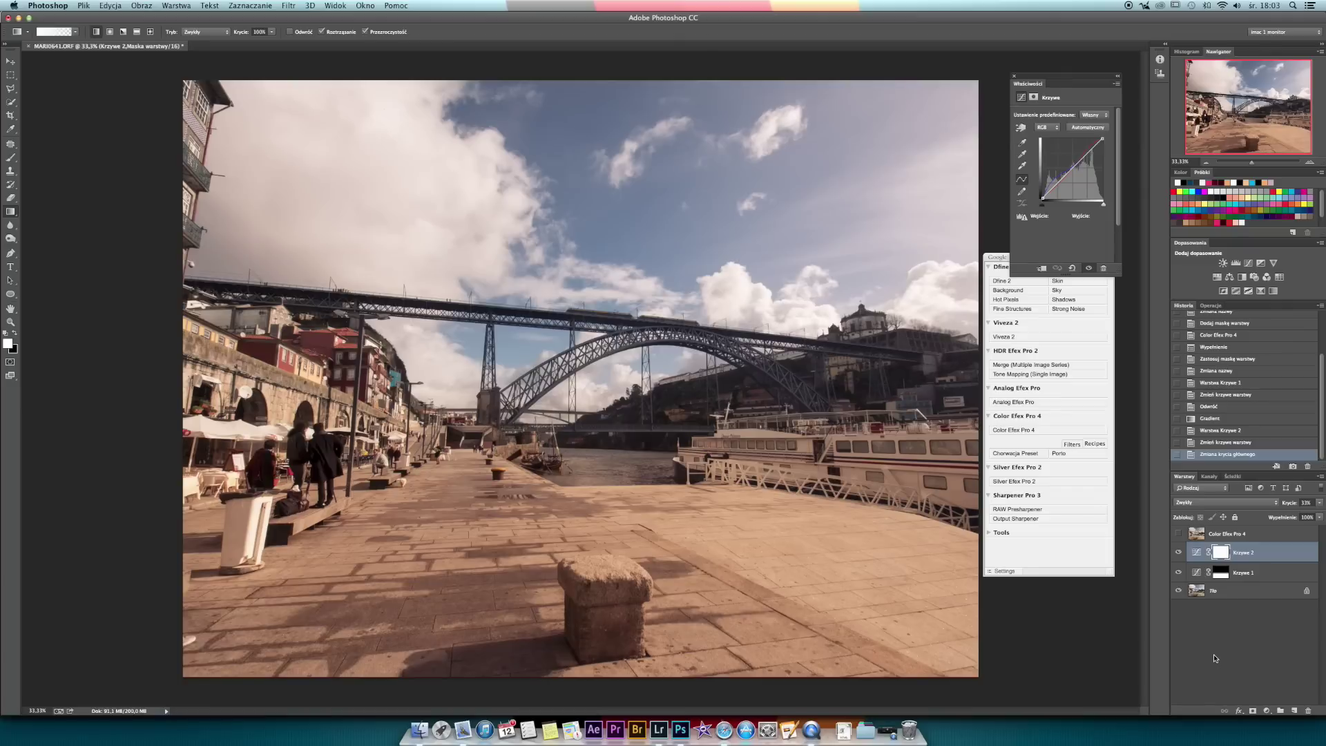
# Create Warstwa 1 as an Overlay-mode layer filled with neutral 50% grey, then bring up the Filter menu.
pyautogui.keyDown('alt'); pyautogui.click(1295, 712); pyautogui.keyUp('alt')
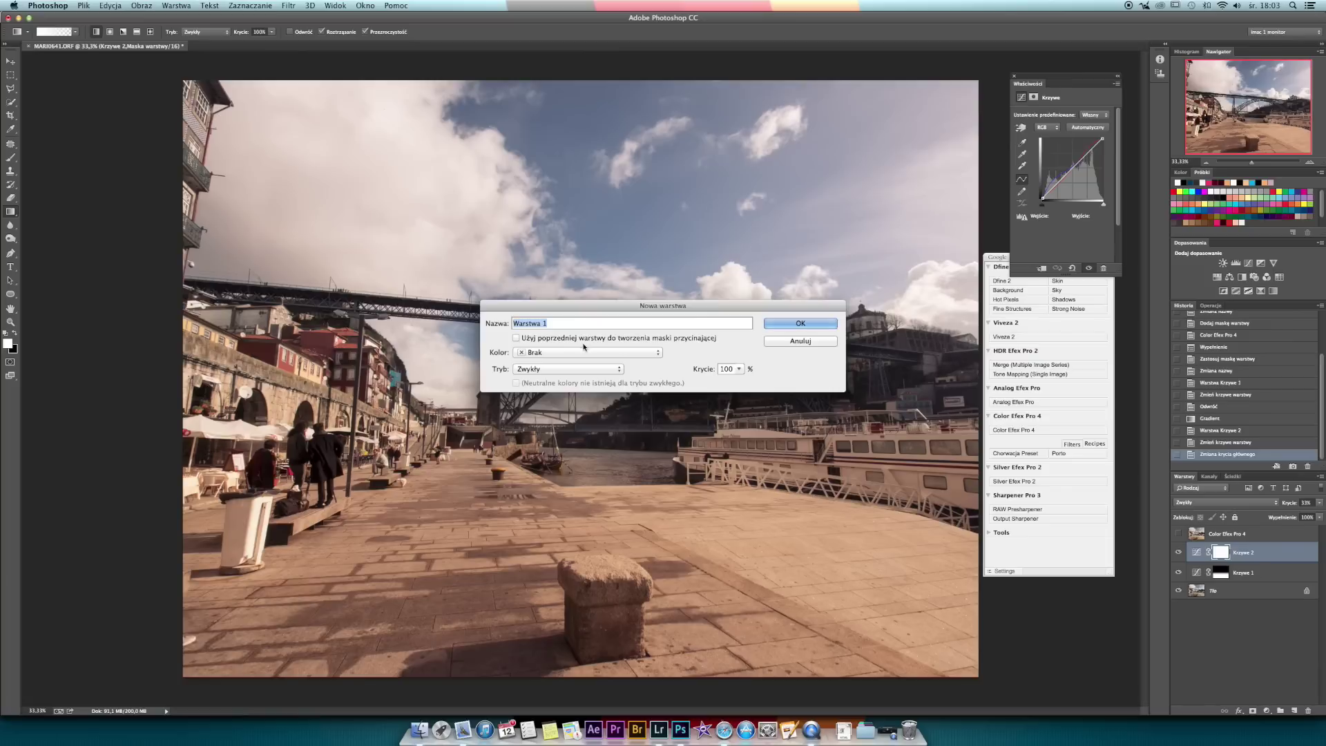
pyautogui.click(557, 372)
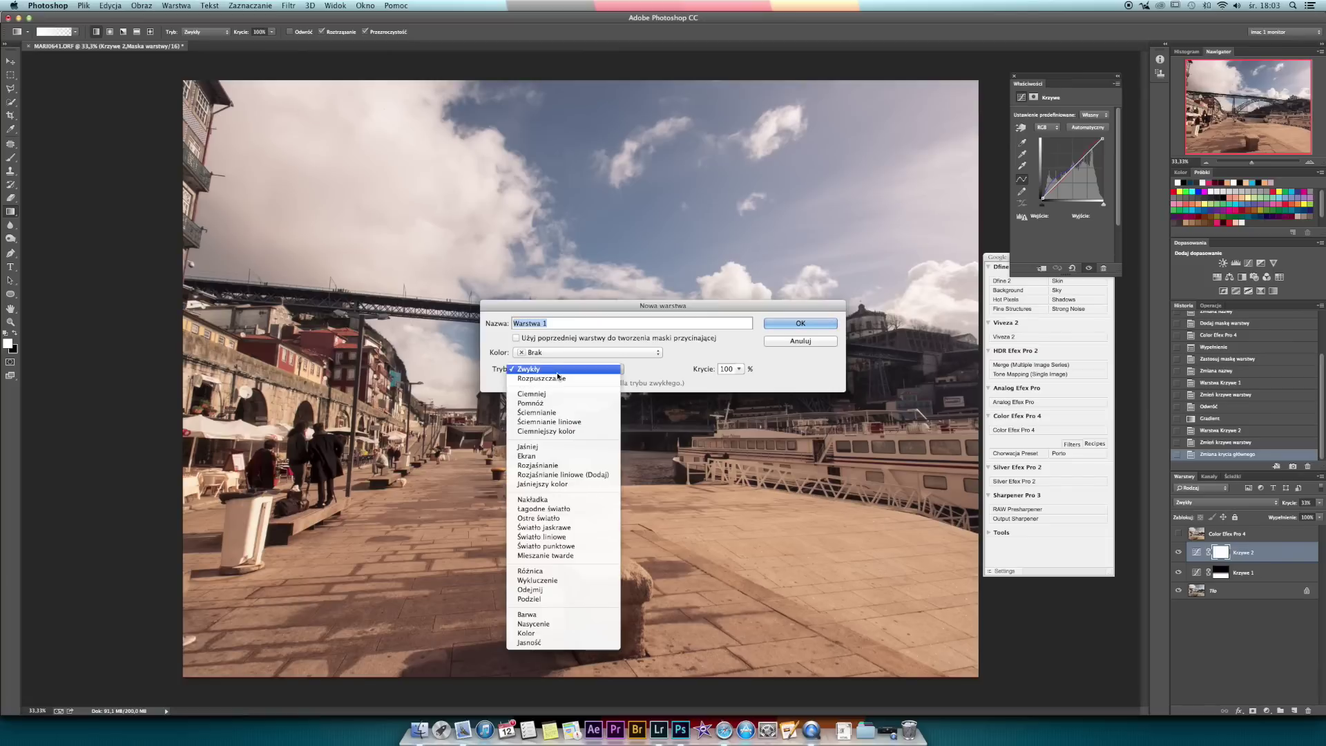
pyautogui.click(541, 499)
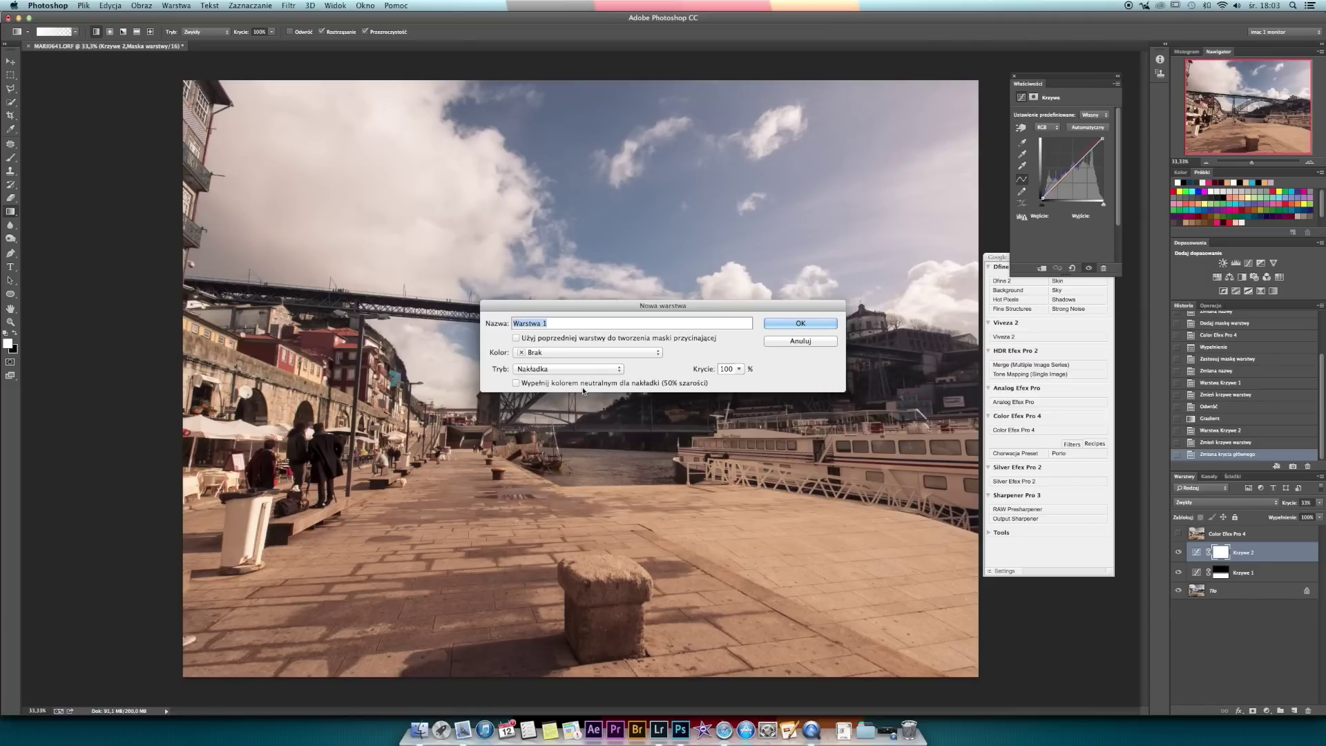
pyautogui.click(516, 383)
pyautogui.click(801, 323)
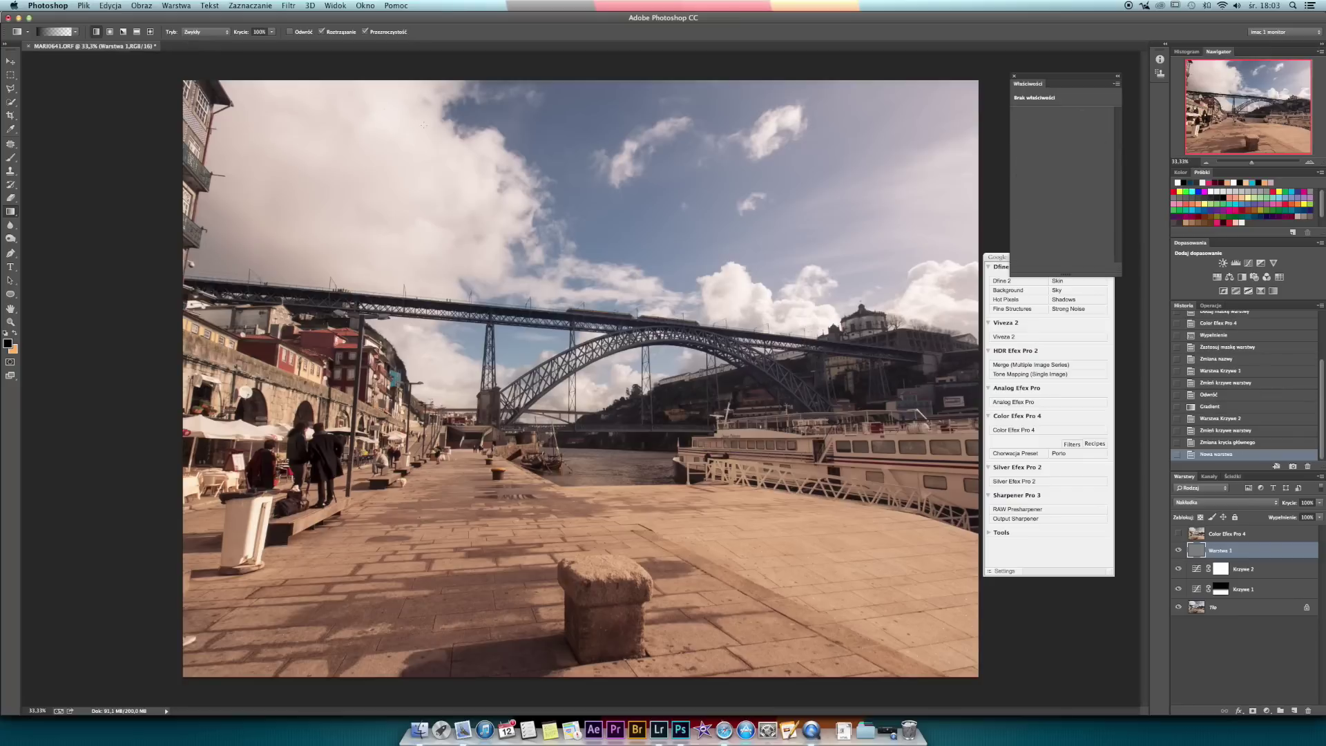
pyautogui.click(287, 5)
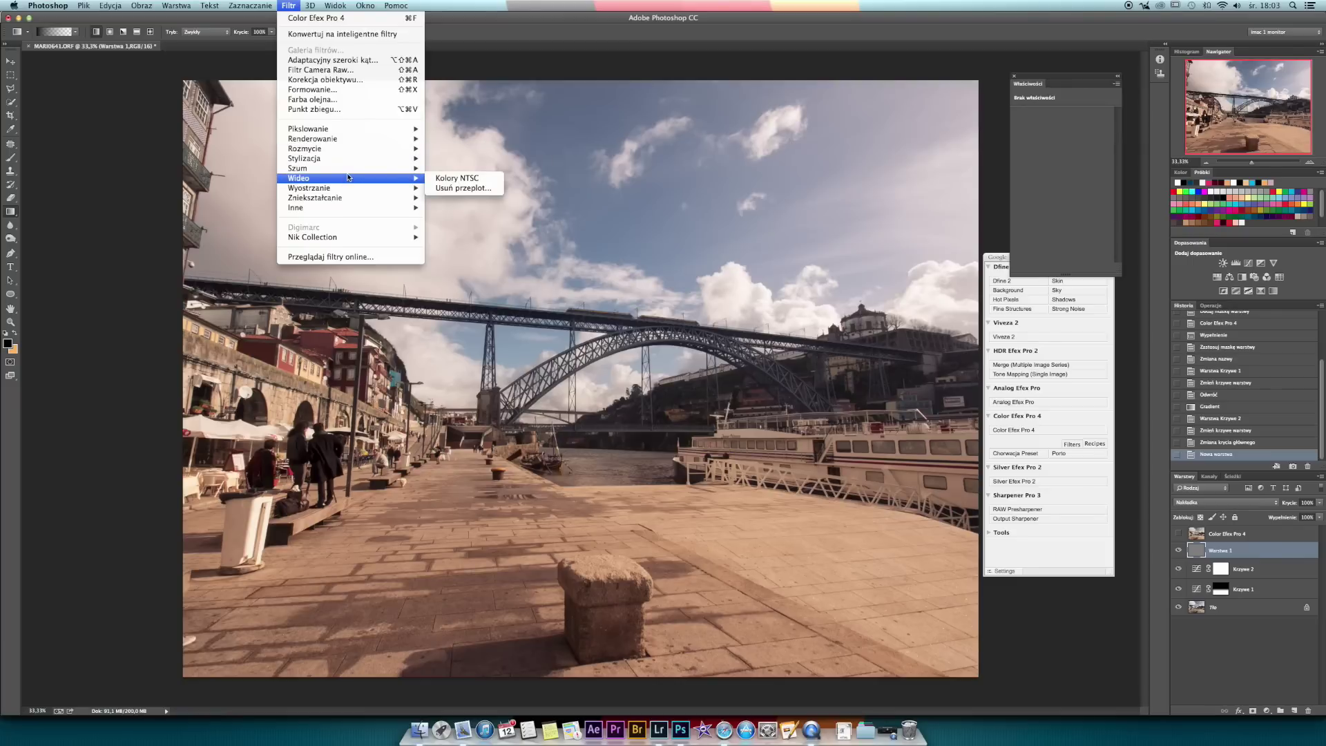
pyautogui.moveTo(351, 168)
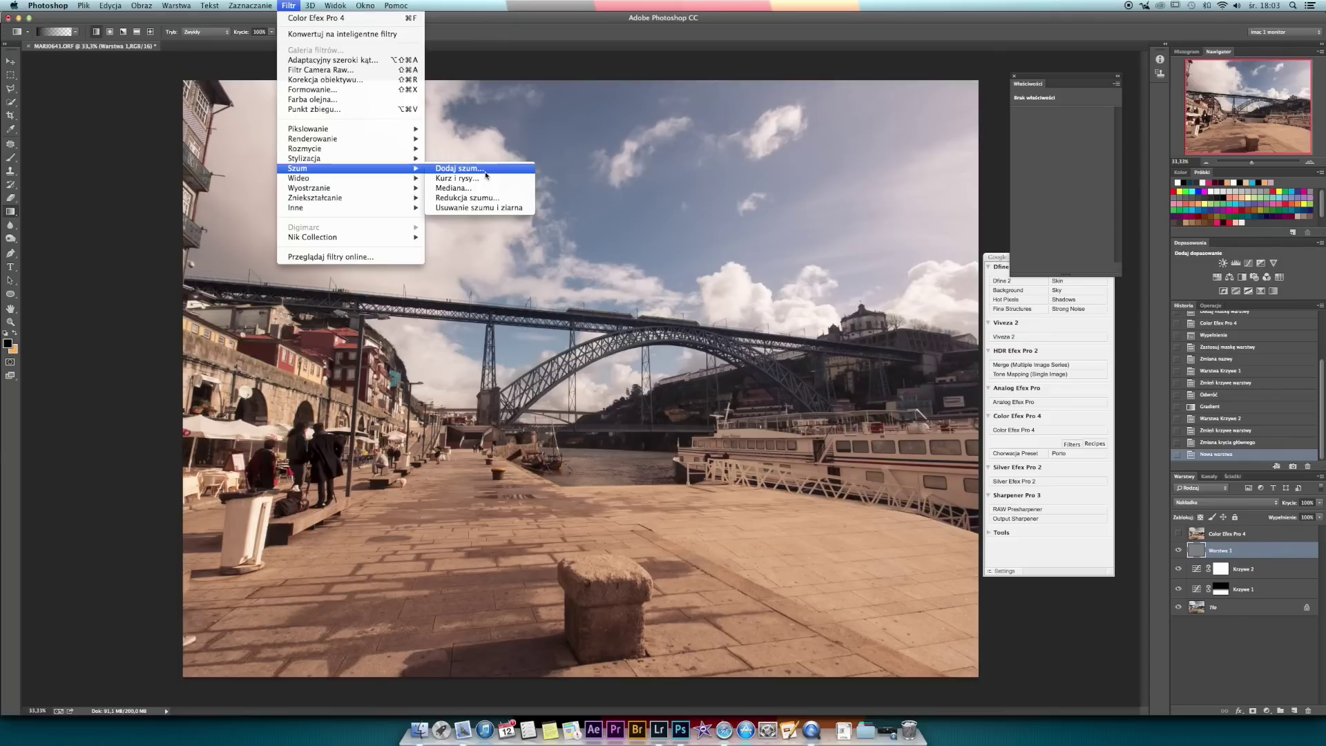
# Apply Add Noise (15%, Gaussian, Monochromatic) to Warstwa 1 and set its opacity to 67%.
pyautogui.click(486, 175)
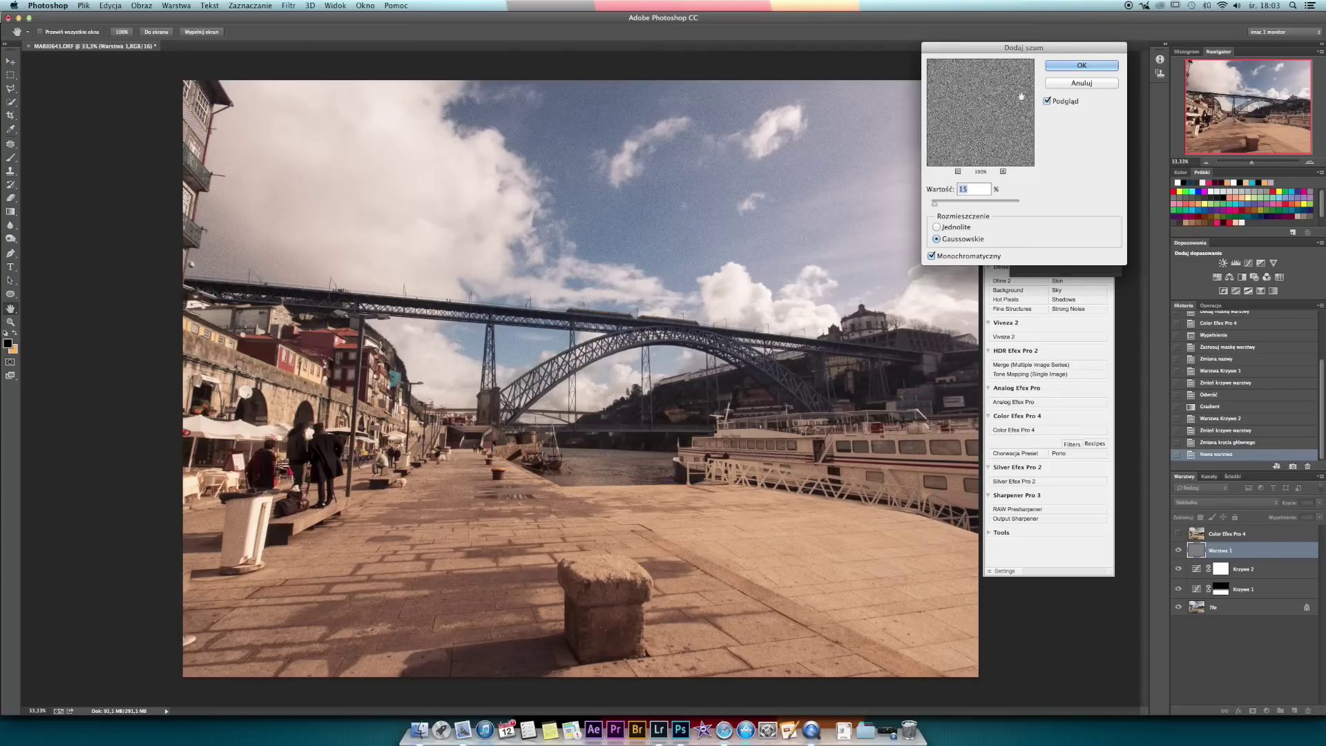
pyautogui.click(1082, 66)
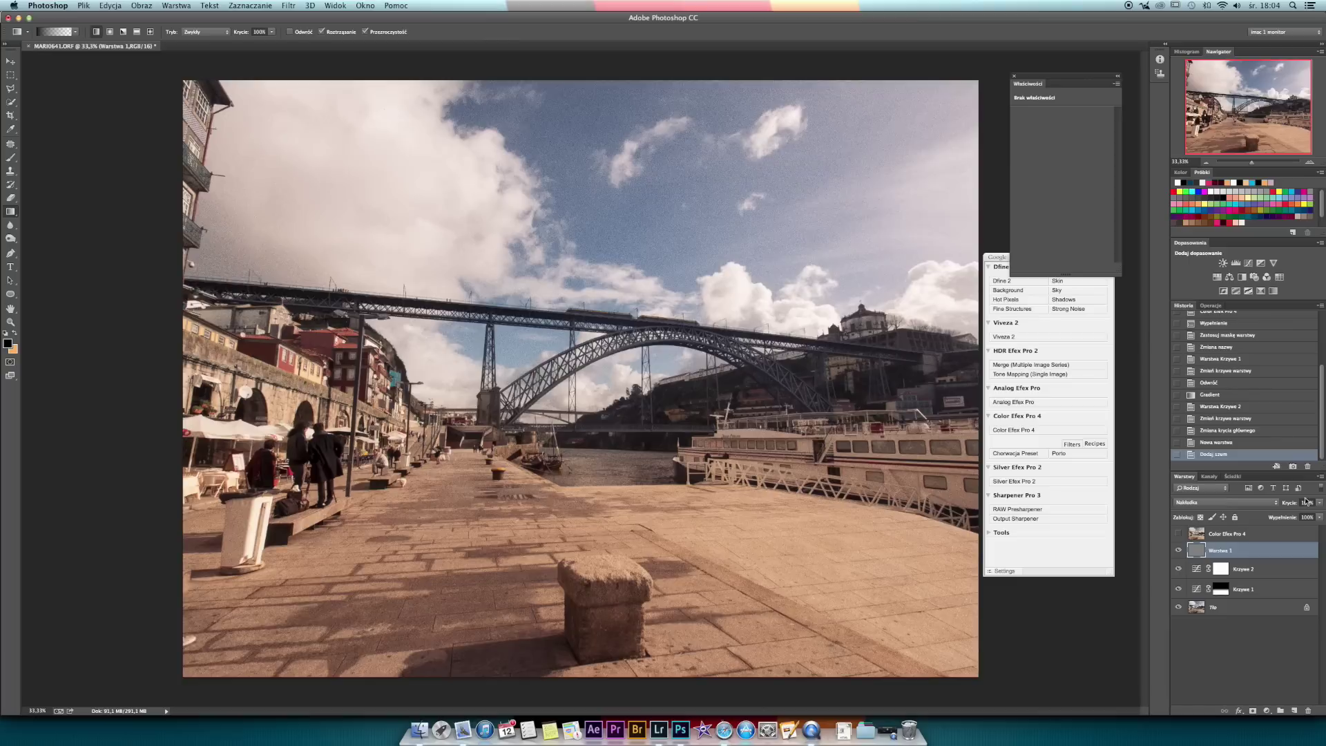
pyautogui.click(1320, 503)
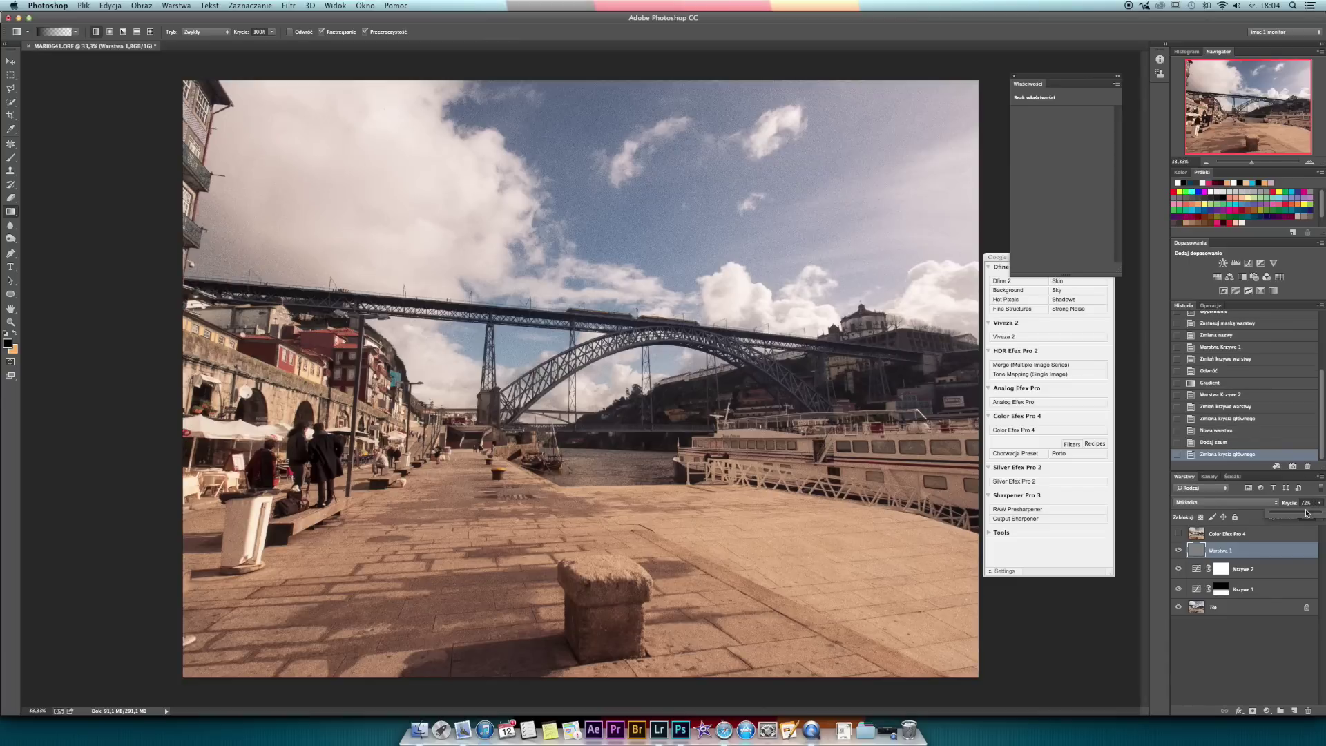
pyautogui.moveTo(1306, 512); pyautogui.dragTo(1304, 514)
pyautogui.click(1250, 557)
pyautogui.click(1193, 531)
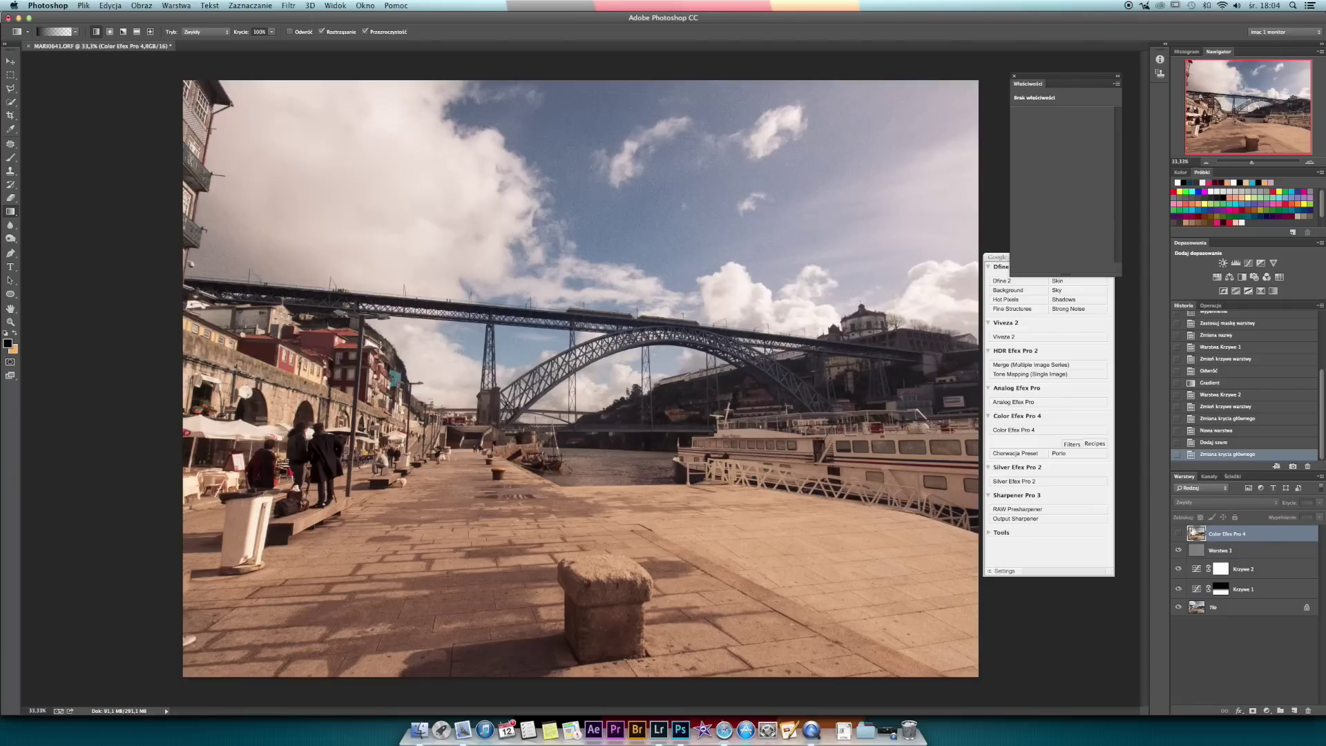
pyautogui.click(1217, 550)
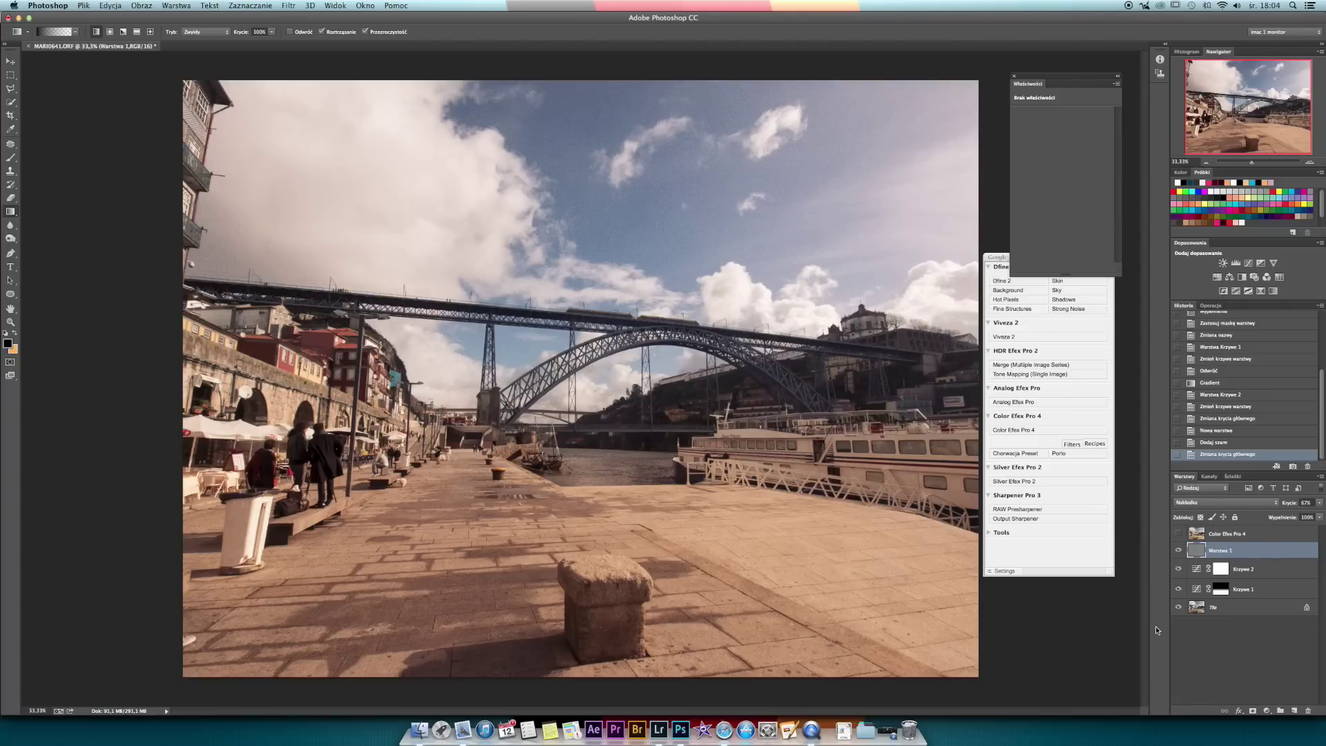
# Add a Photo Filter layer using the warm LBA filter and set it to 52% opacity.
pyautogui.click(1267, 711)
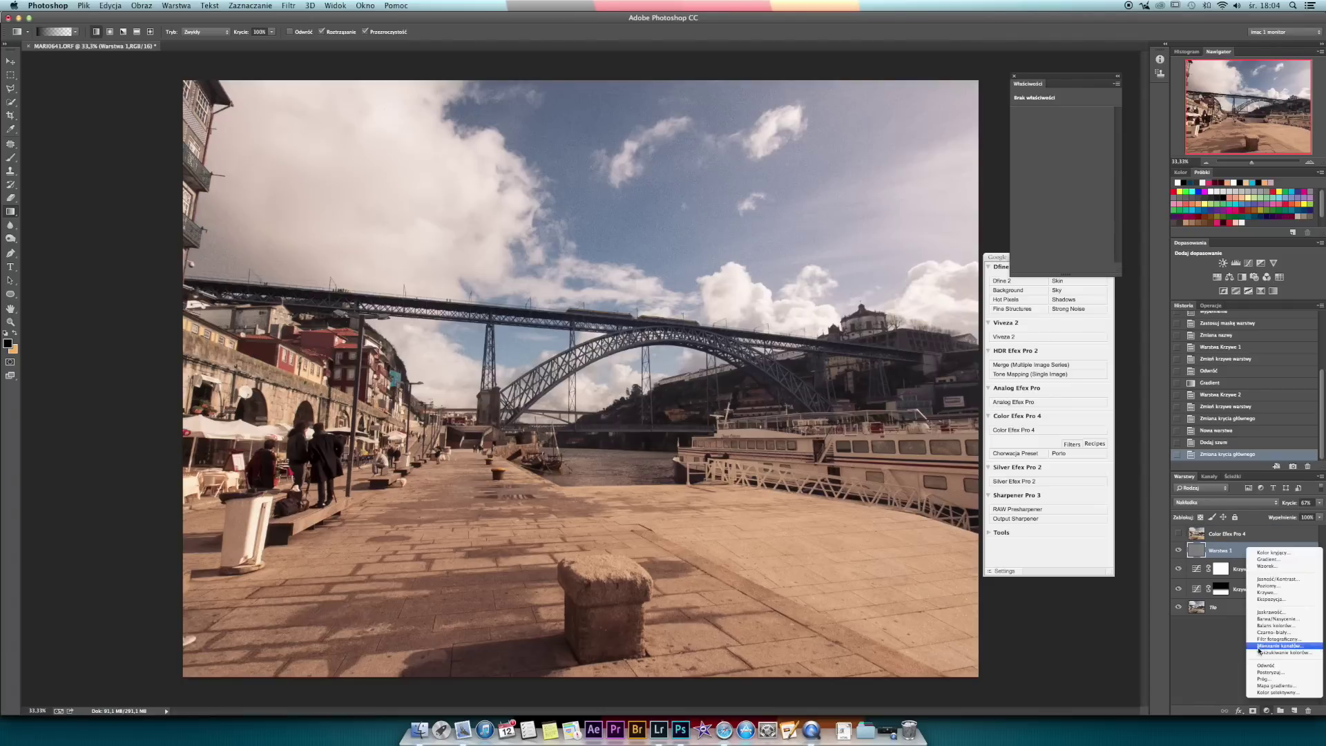
pyautogui.click(1279, 639)
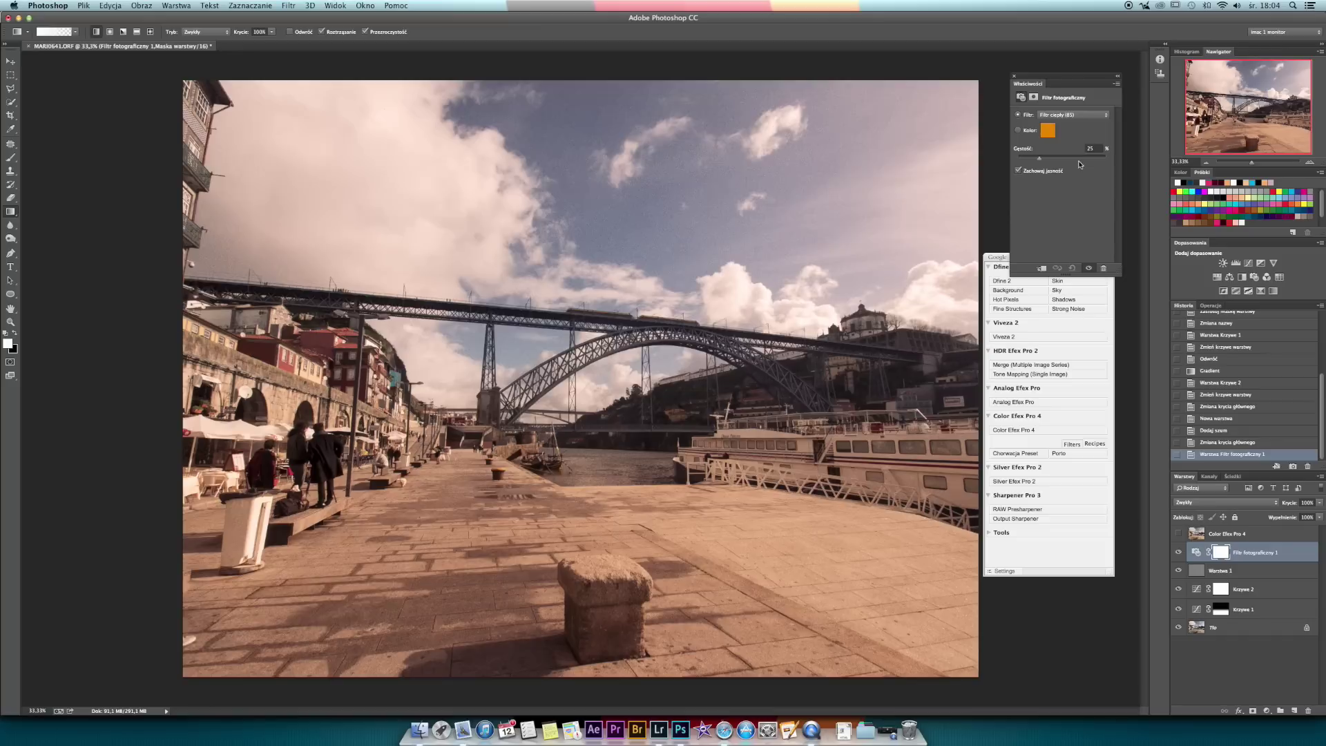
pyautogui.click(1098, 117)
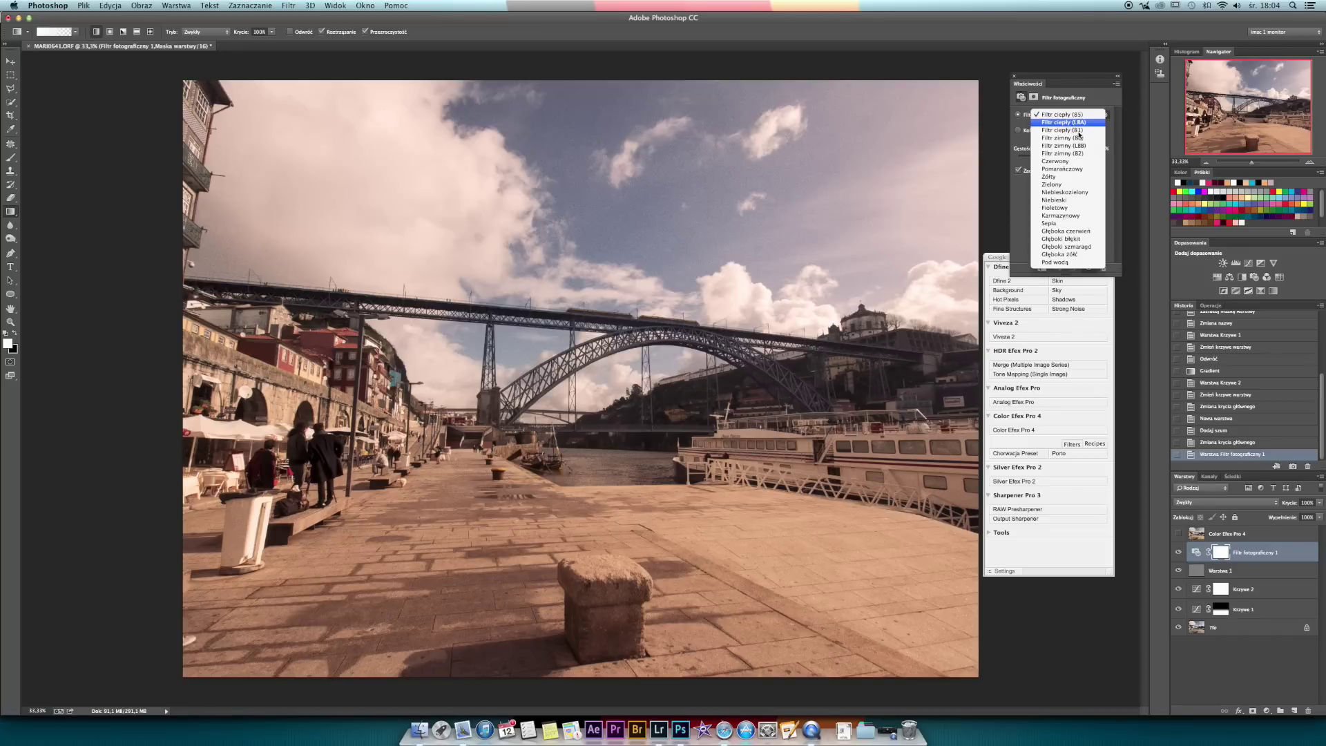
pyautogui.click(1070, 125)
pyautogui.click(1105, 118)
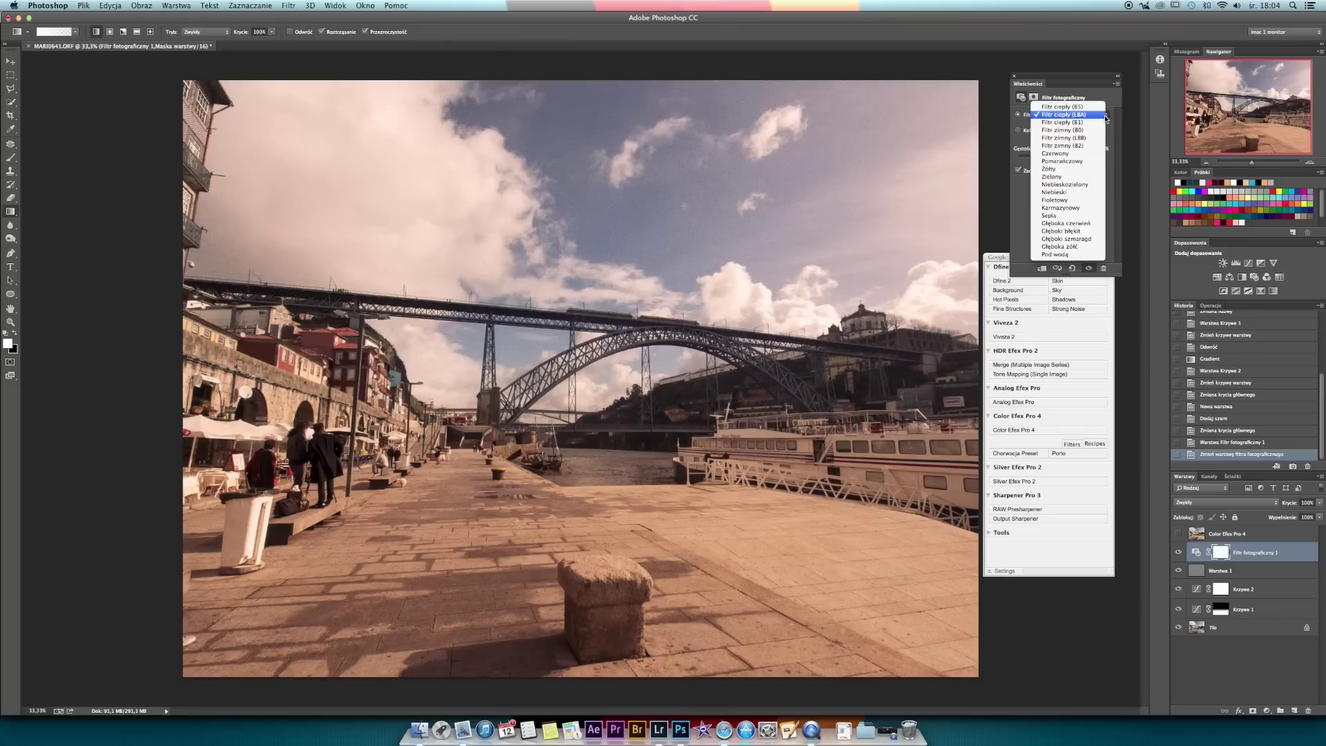
pyautogui.click(1067, 114)
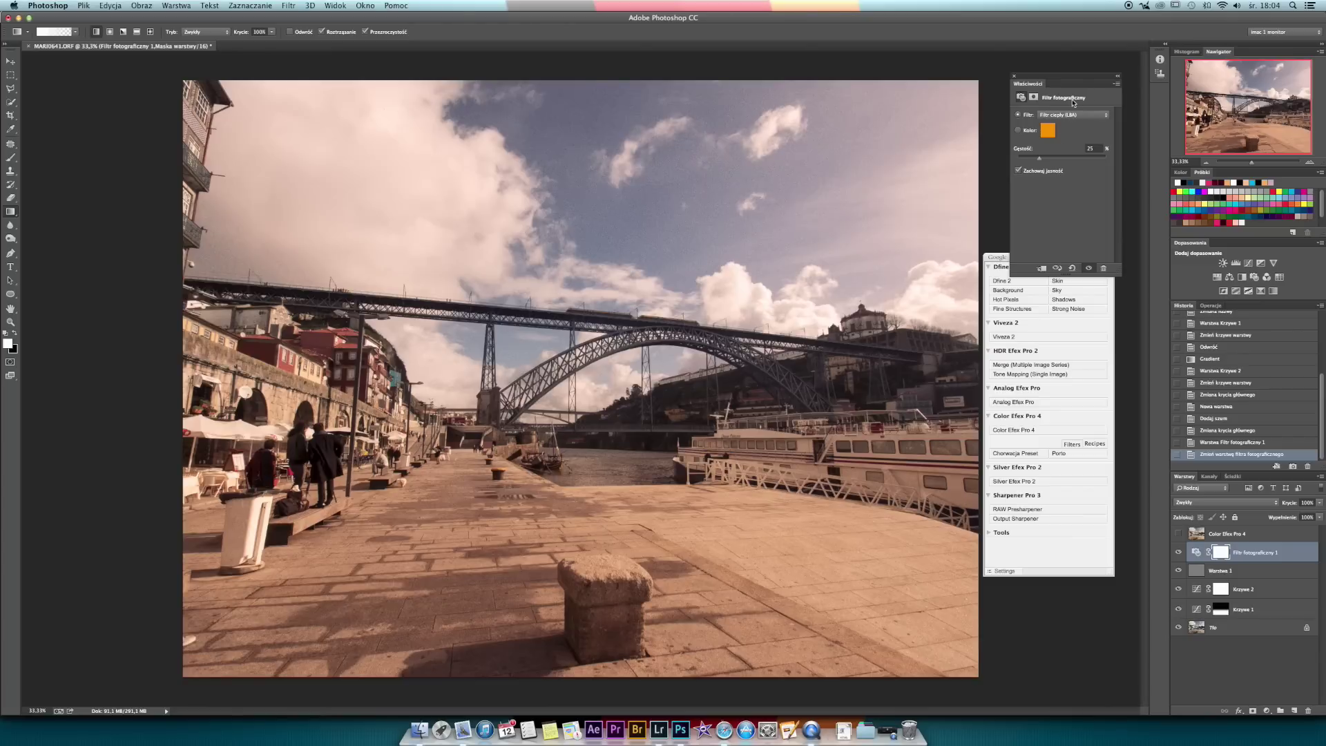
pyautogui.click(1320, 503)
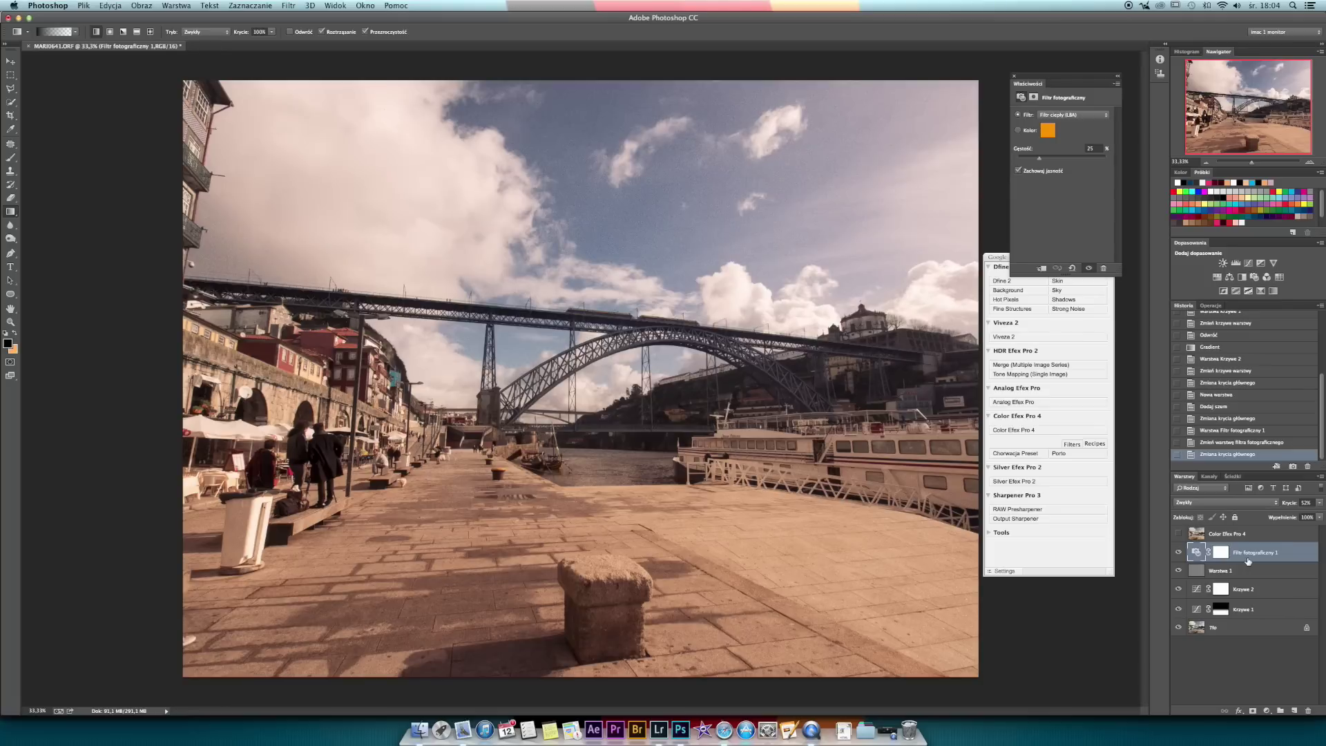
pyautogui.click(1230, 629)
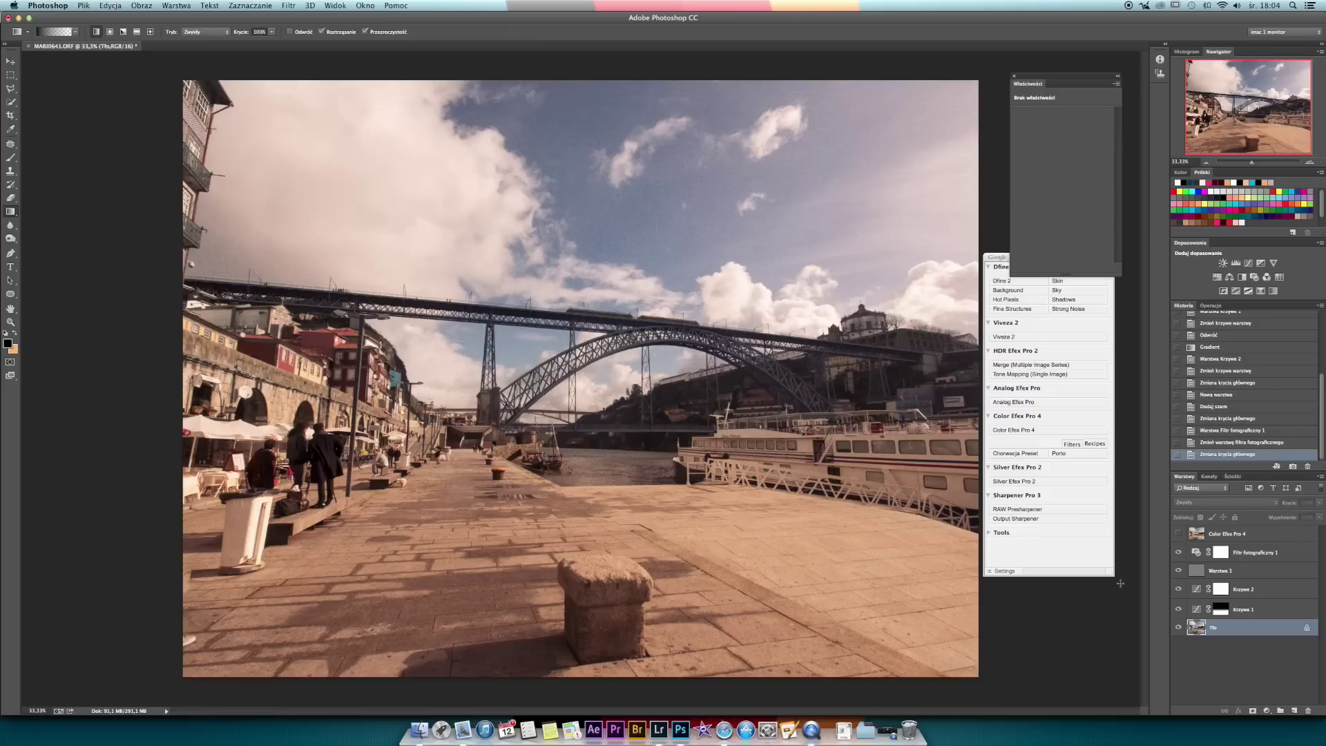
# Duplicate Tło and apply Shadows/Highlights to lift the shadows on the copy.
pyautogui.hotkey('ctrl', 'j')
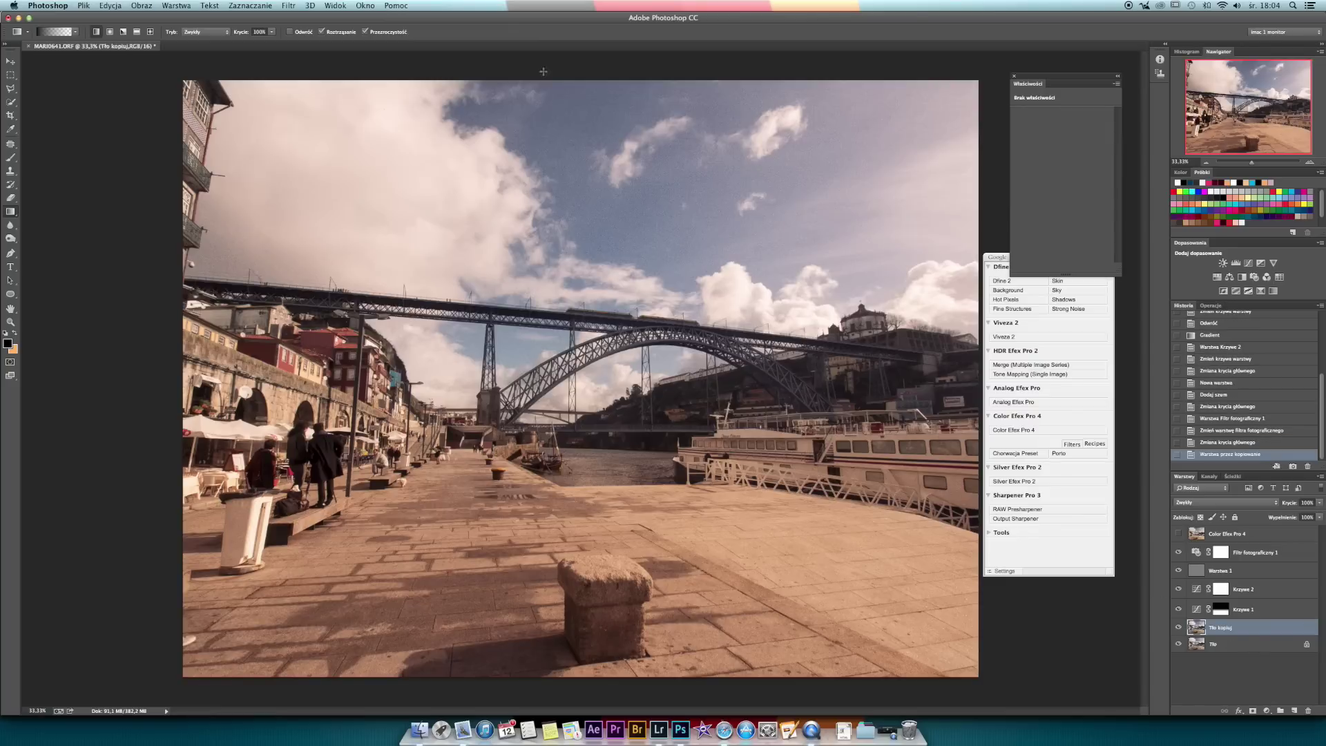
pyautogui.click(142, 6)
pyautogui.moveTo(160, 33)
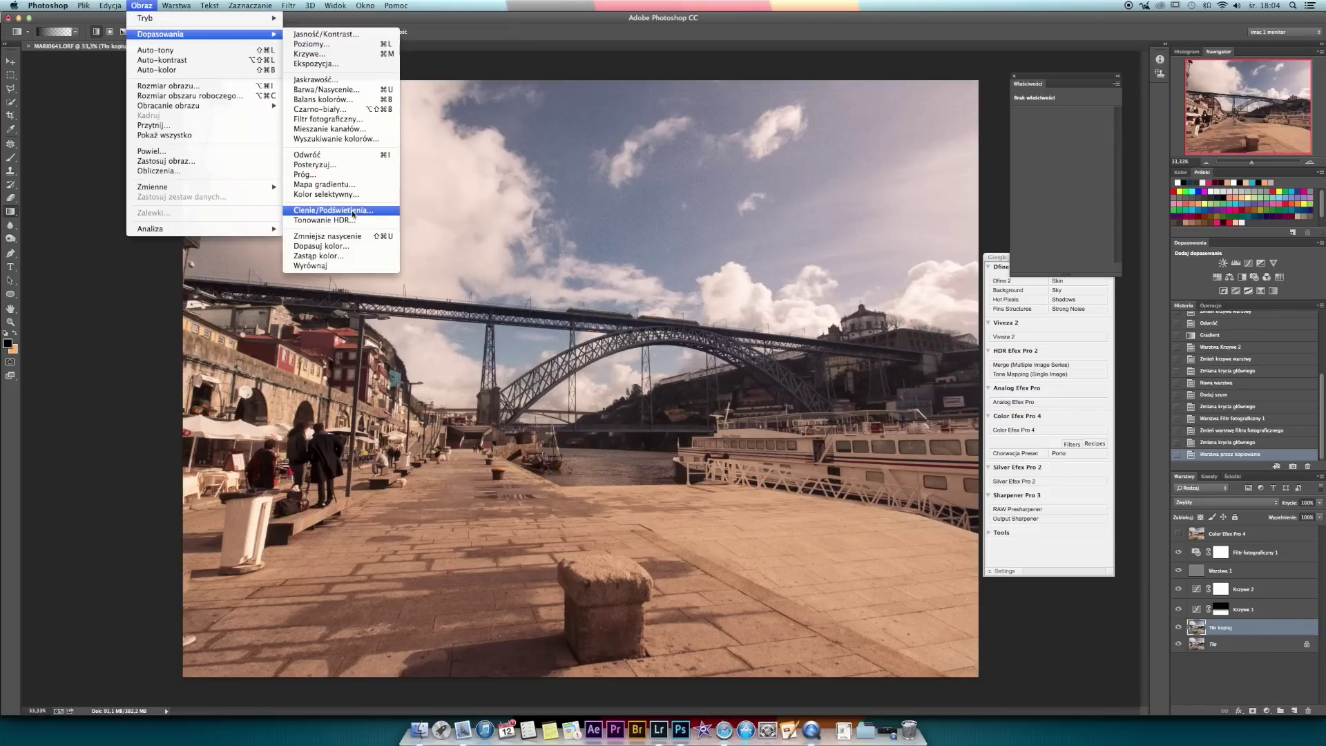
pyautogui.click(345, 210)
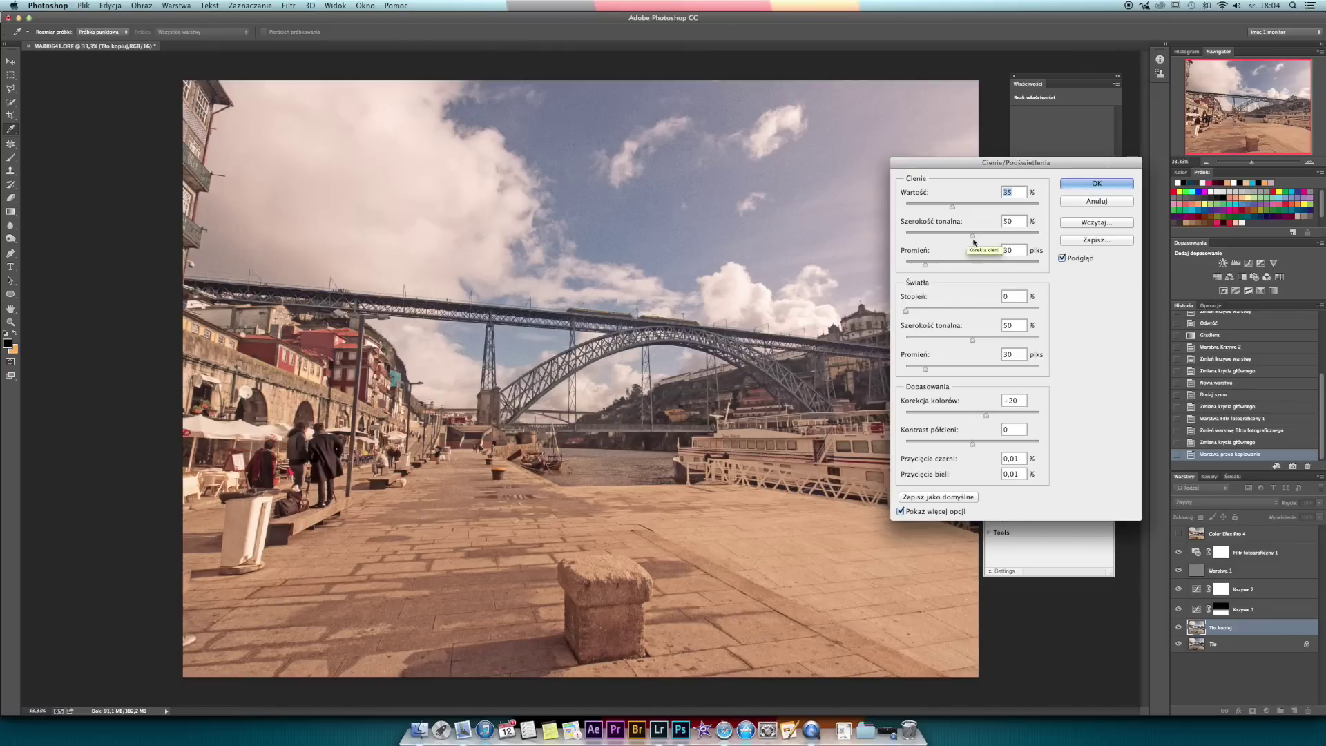
pyautogui.click(1097, 183)
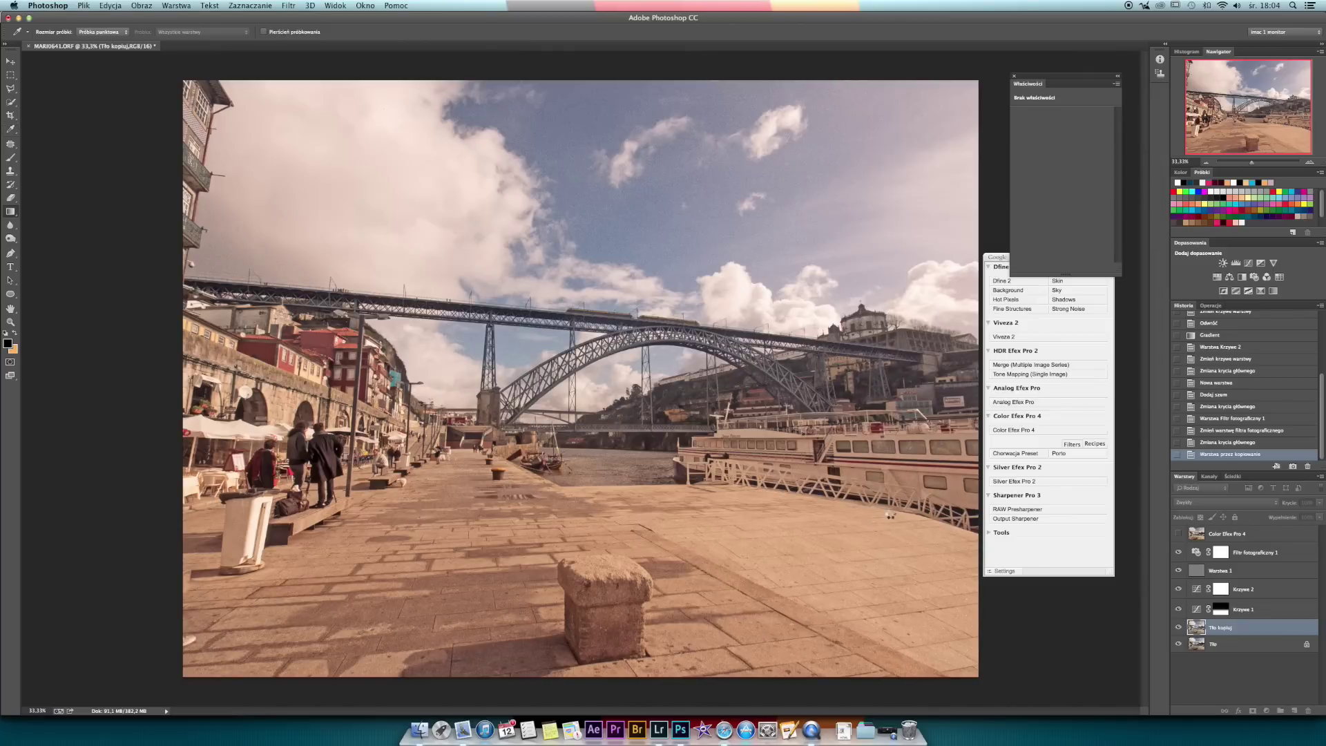
# Compare opacities on Tło kopia and settle it at about 20%.
pyautogui.click(1320, 503)
pyautogui.moveTo(1281, 514); pyautogui.dragTo(1280, 513)
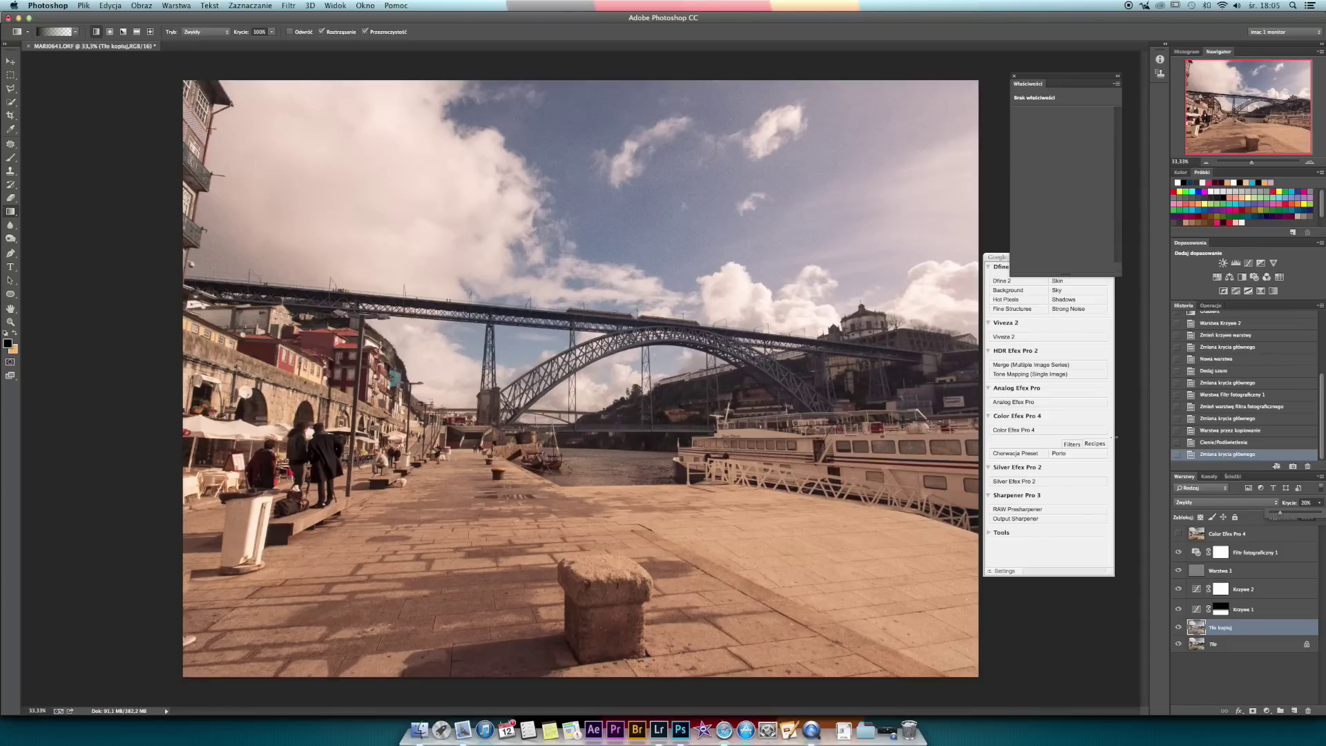
pyautogui.moveTo(1280, 514); pyautogui.dragTo(1321, 516)
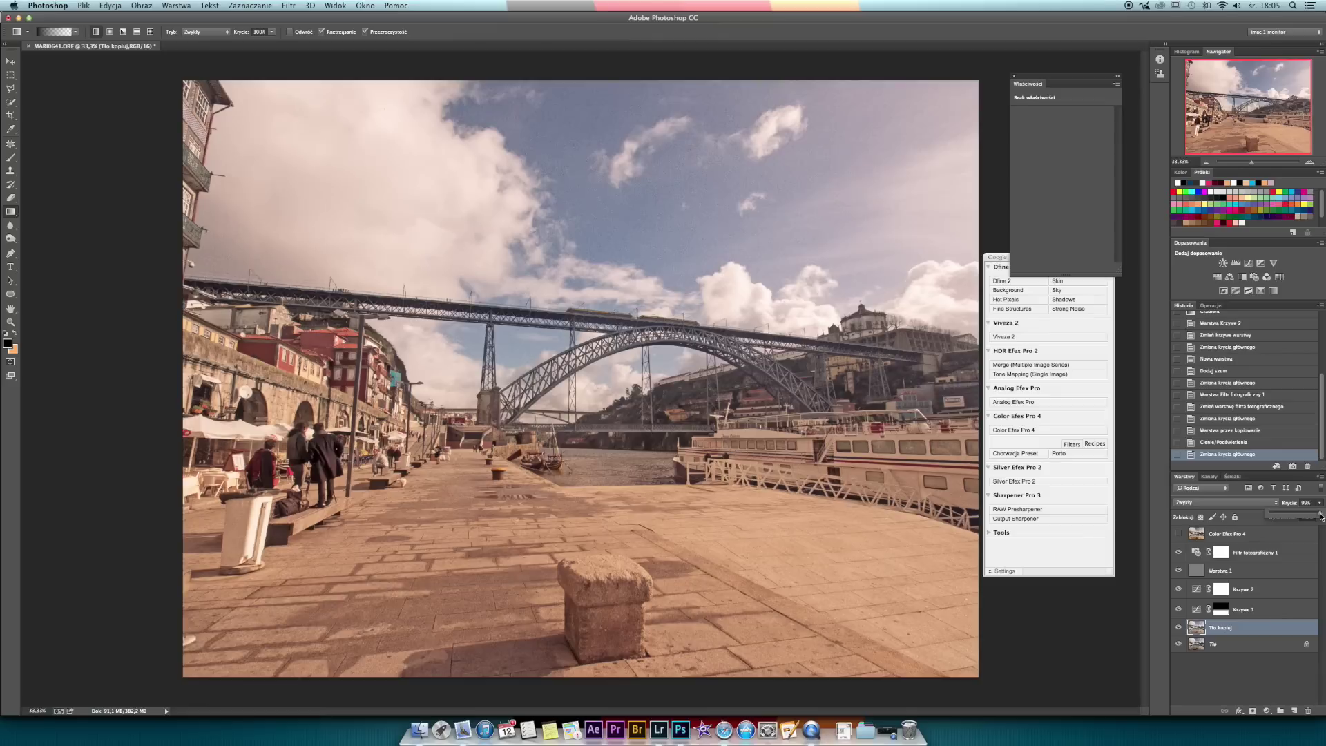
pyautogui.moveTo(1321, 516); pyautogui.dragTo(1280, 515)
pyautogui.moveTo(1279, 514); pyautogui.dragTo(1282, 515)
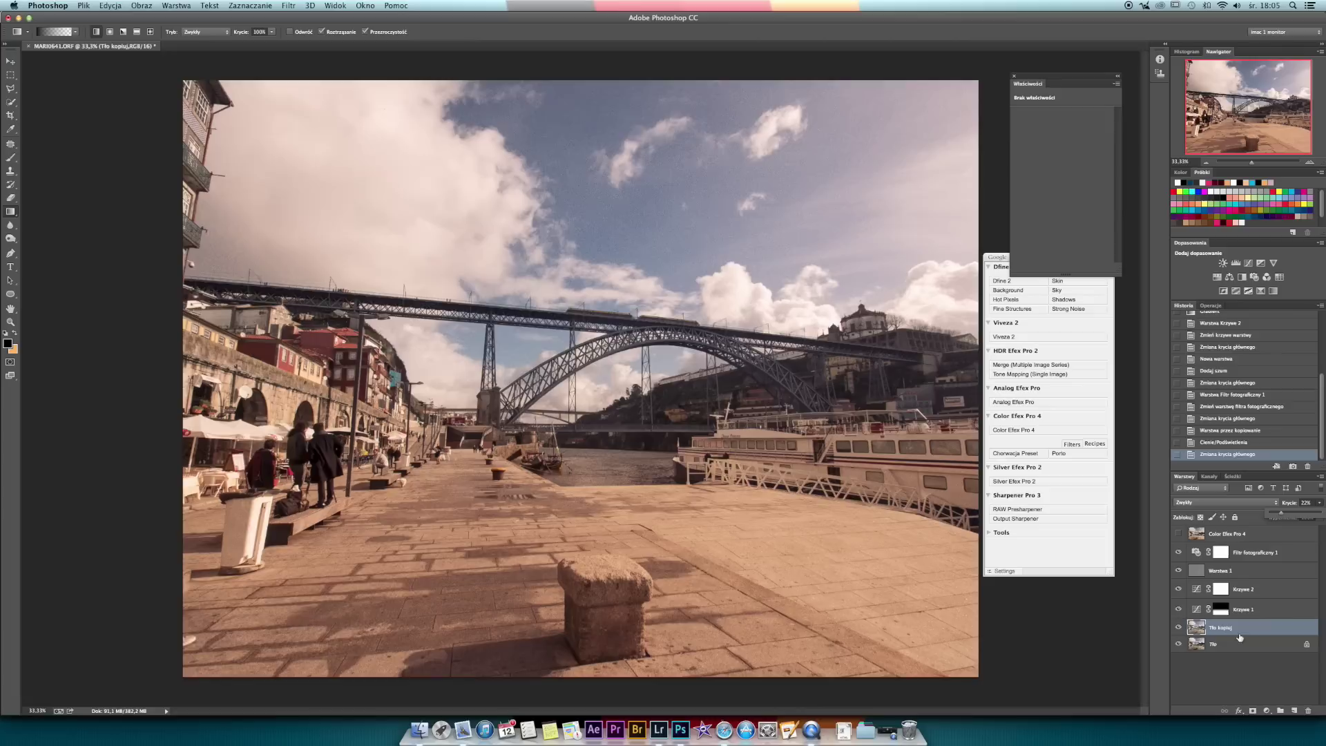
pyautogui.click(1261, 555)
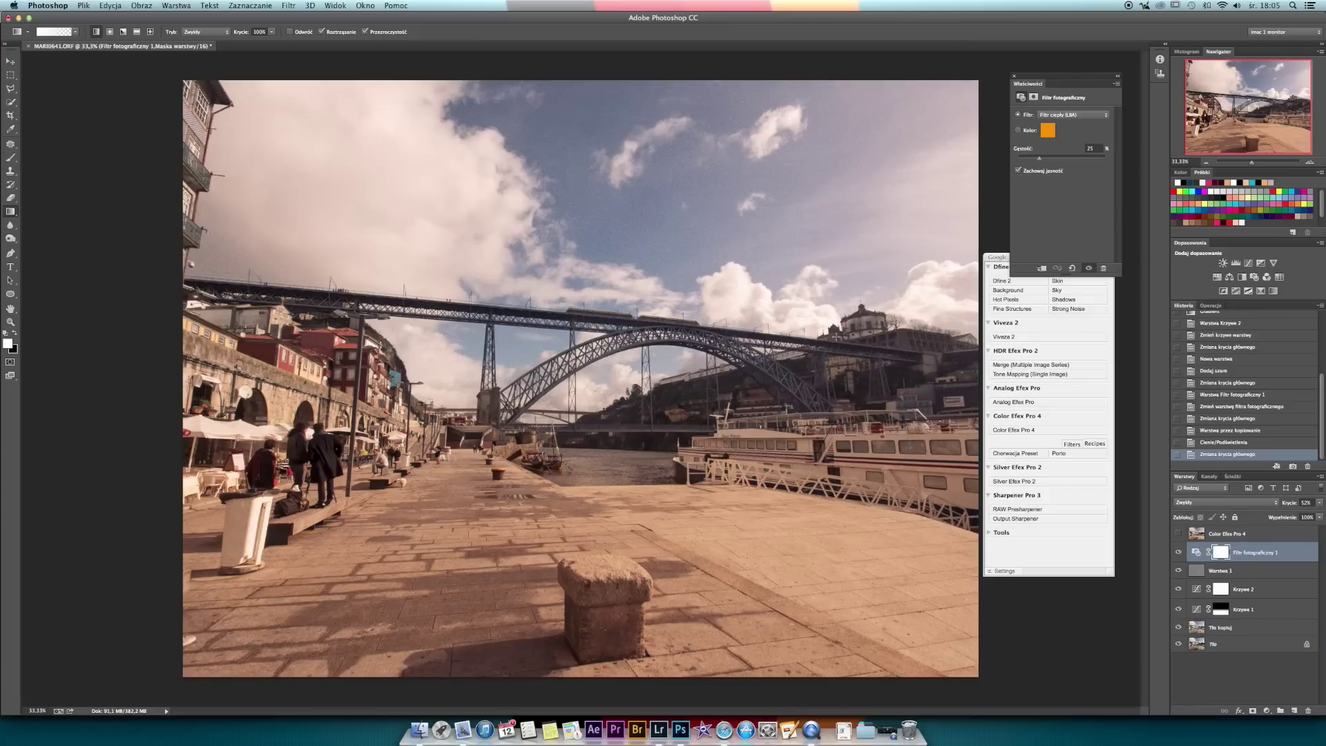
# Add Krzywe 3 with highlights pulled to 233, blacks lifted to 16, and a raised midtone point.
pyautogui.click(1267, 711)
pyautogui.click(1269, 592)
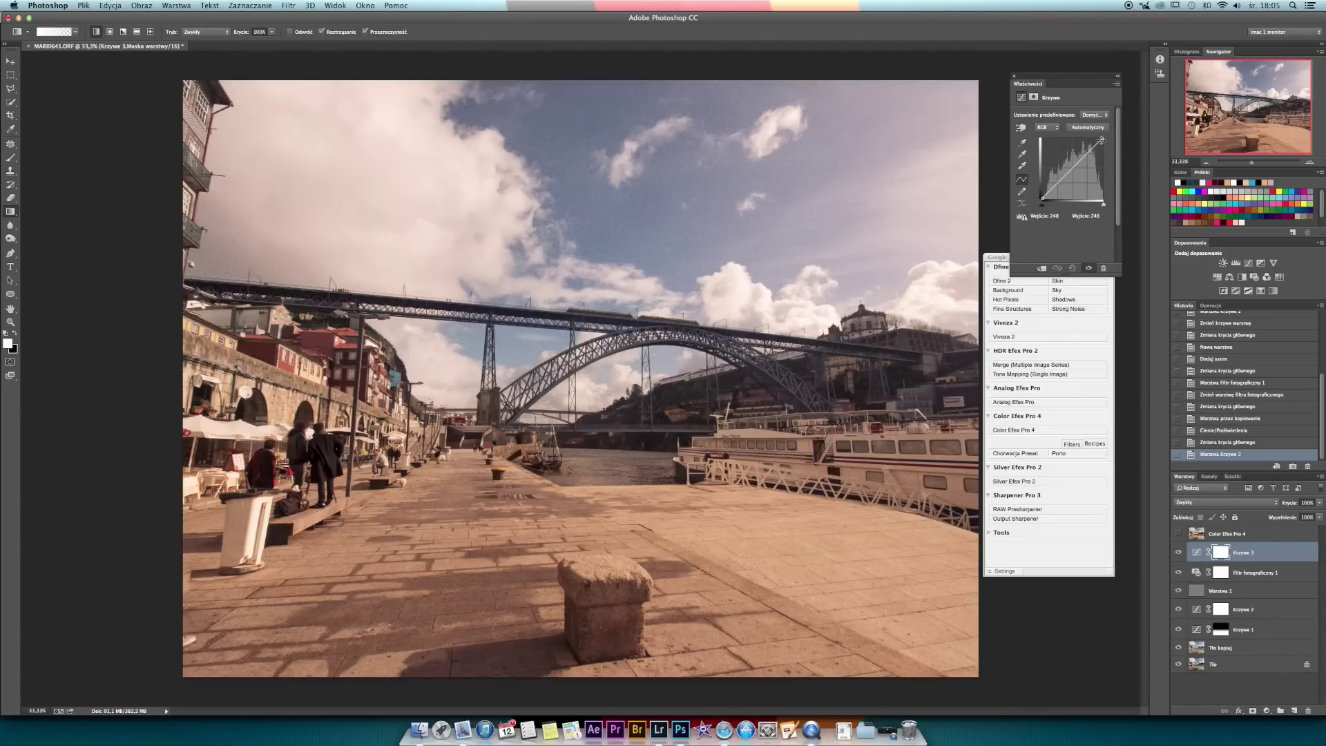
pyautogui.moveTo(1101, 140); pyautogui.dragTo(1102, 144)
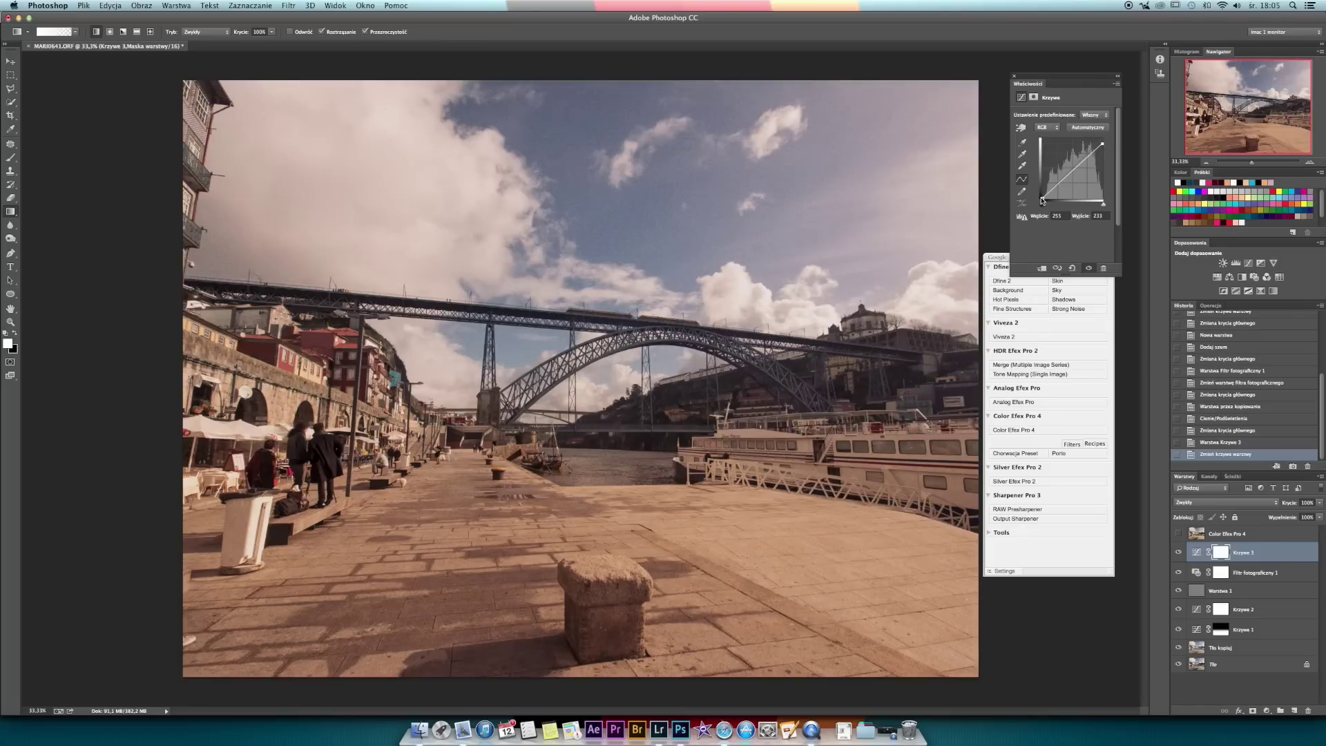
pyautogui.moveTo(1042, 197); pyautogui.dragTo(1040, 195)
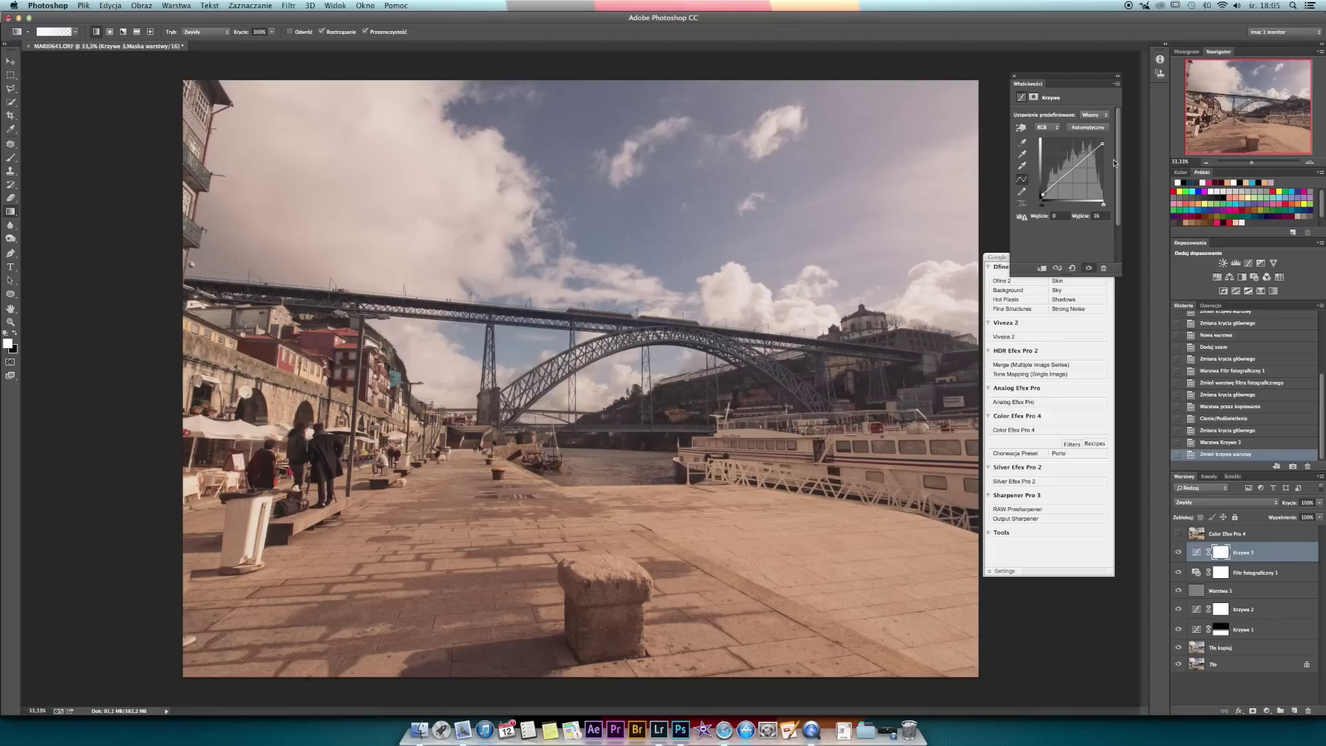
pyautogui.click(1051, 187)
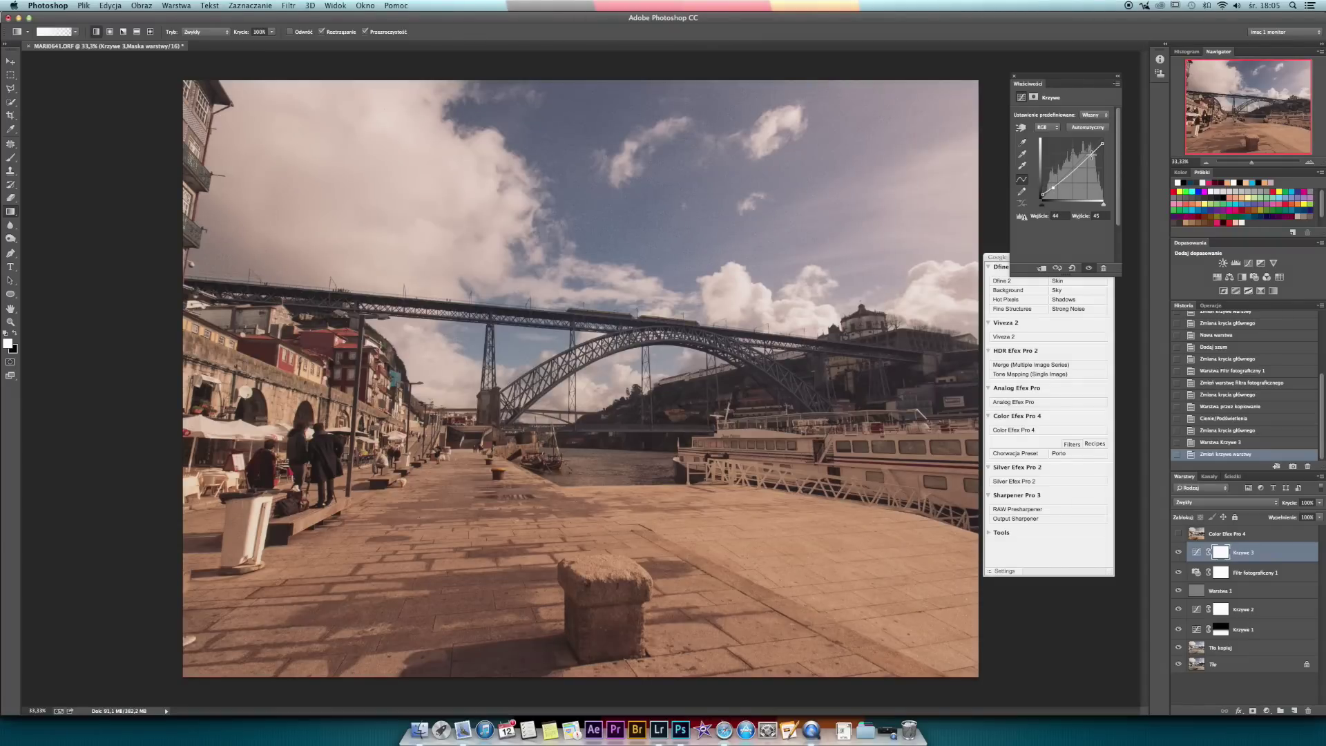
pyautogui.moveTo(1091, 154); pyautogui.dragTo(1091, 149)
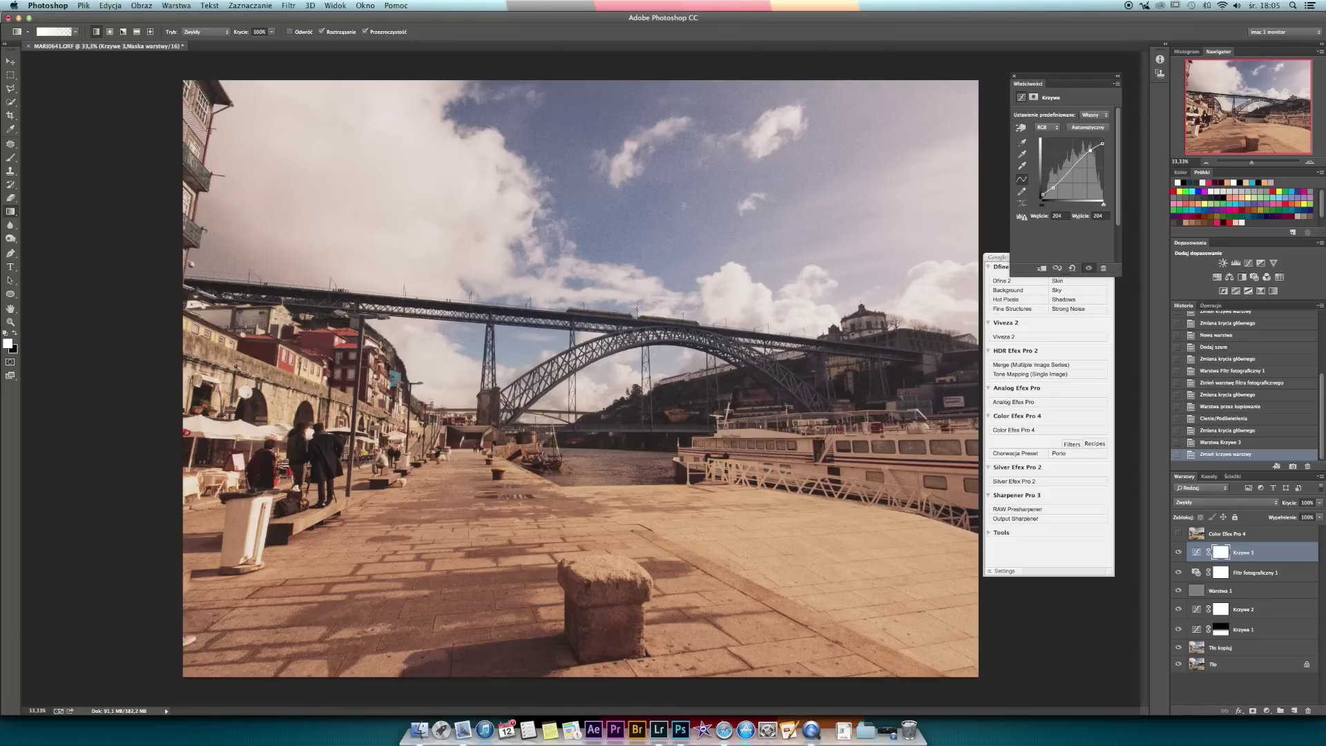
# Toggle the Color Efex Pro 4 layer on and off twice to compare the faded look.
pyautogui.click(1178, 534)
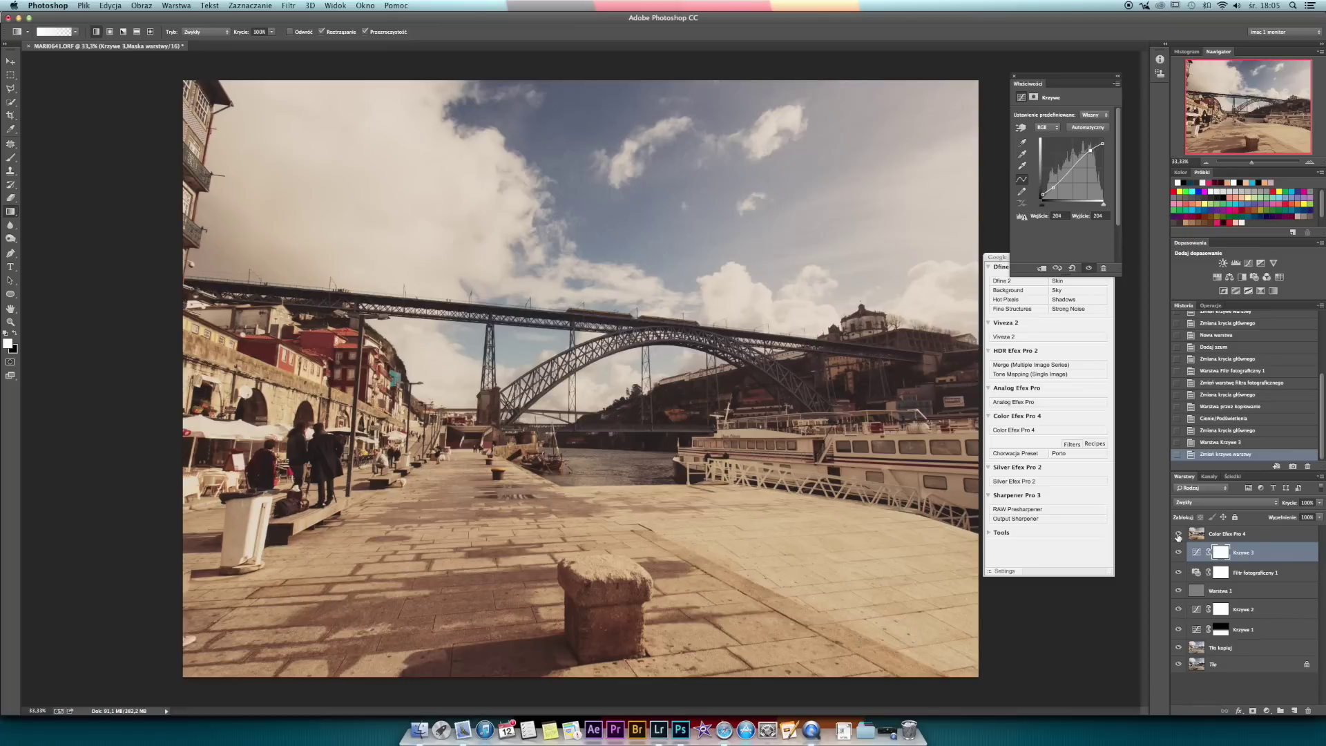
pyautogui.click(1178, 534)
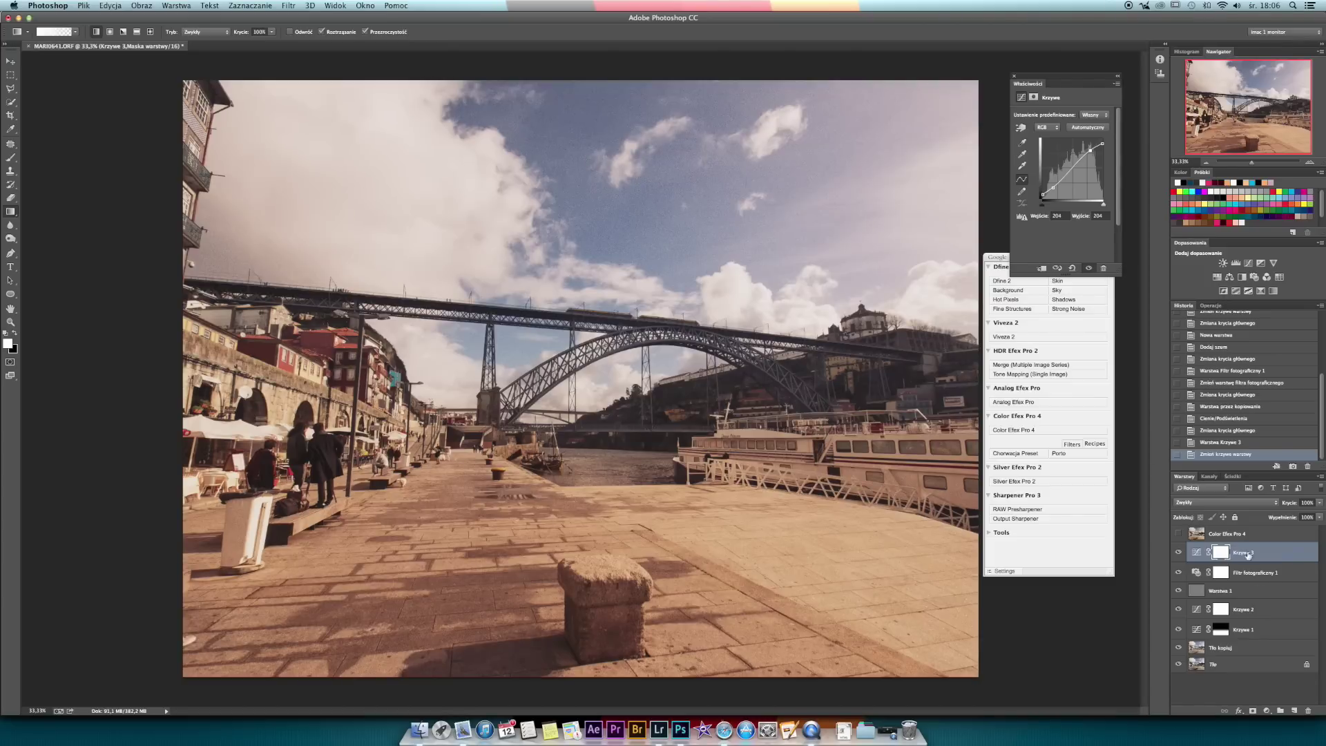
pyautogui.click(1179, 534)
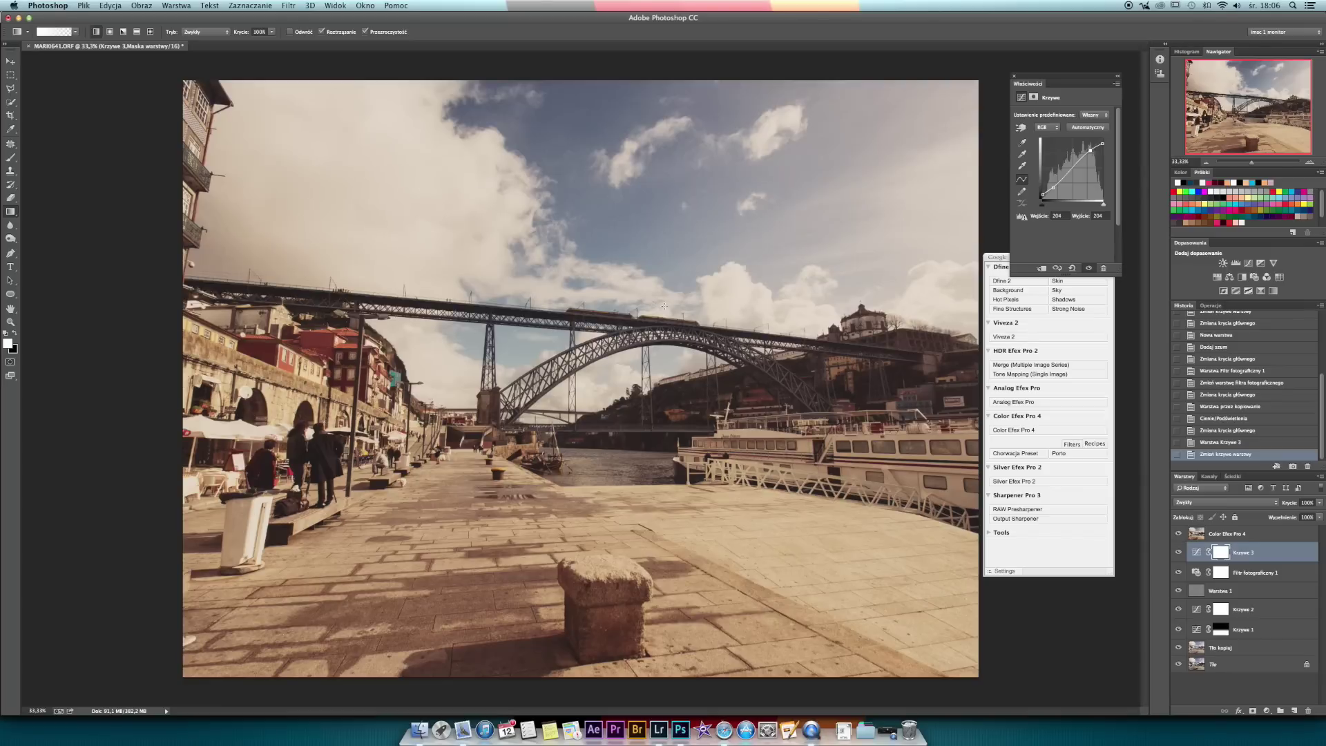
pyautogui.click(1178, 534)
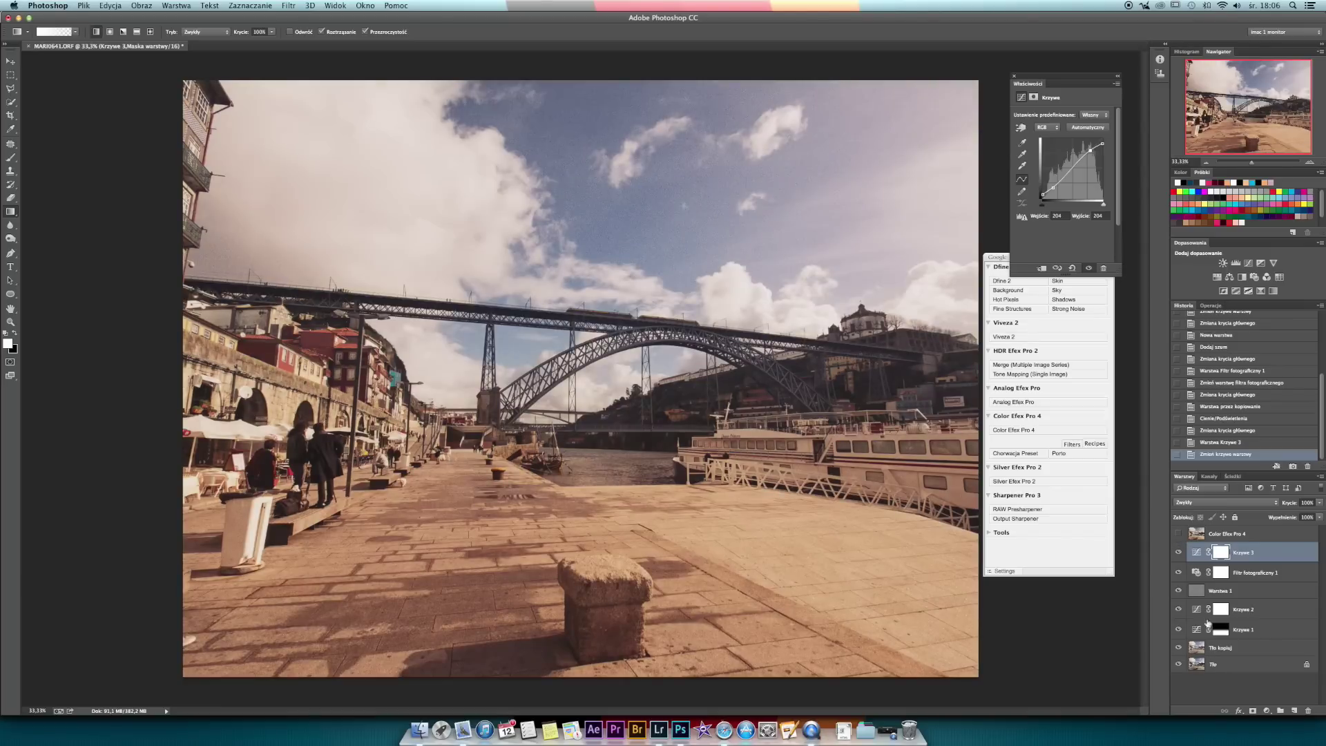
pyautogui.click(1197, 611)
# Raise the green-channel midtones of Krzywe 2 to output 118.
pyautogui.click(1196, 609)
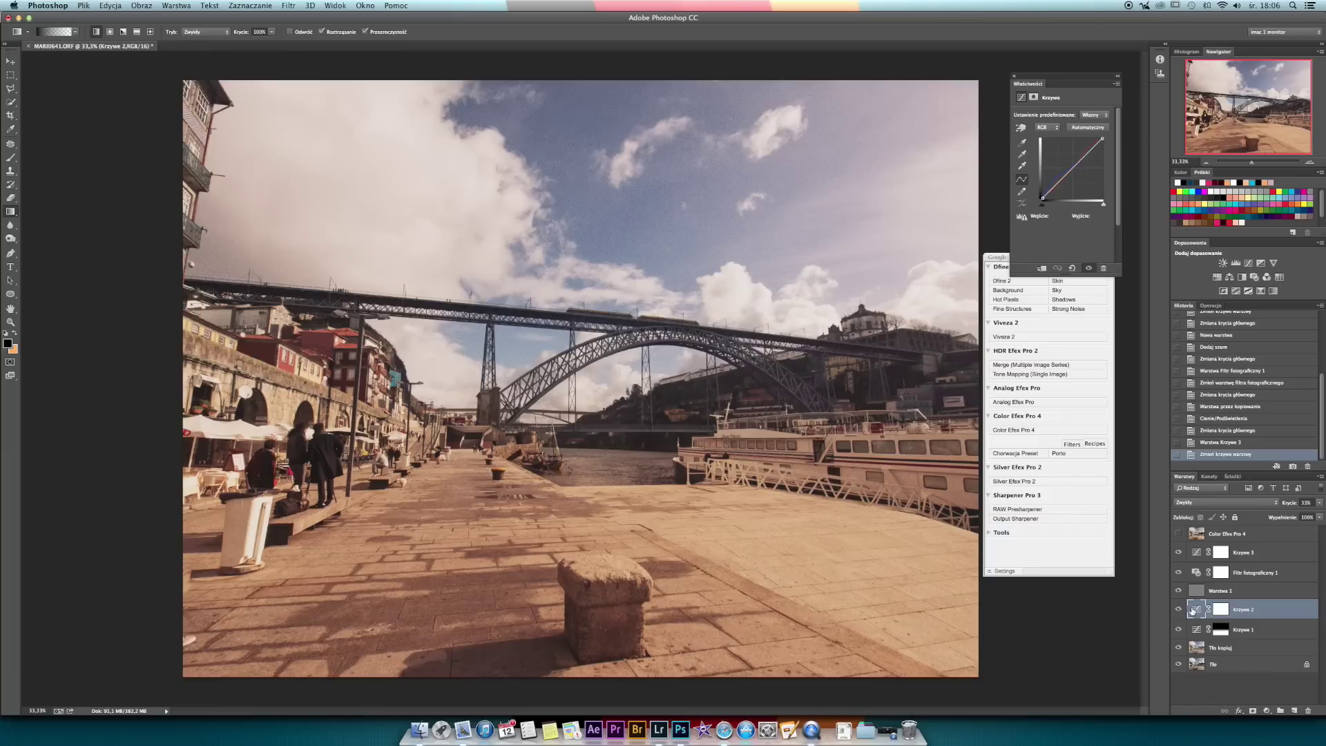
pyautogui.click(1049, 129)
pyautogui.click(1046, 144)
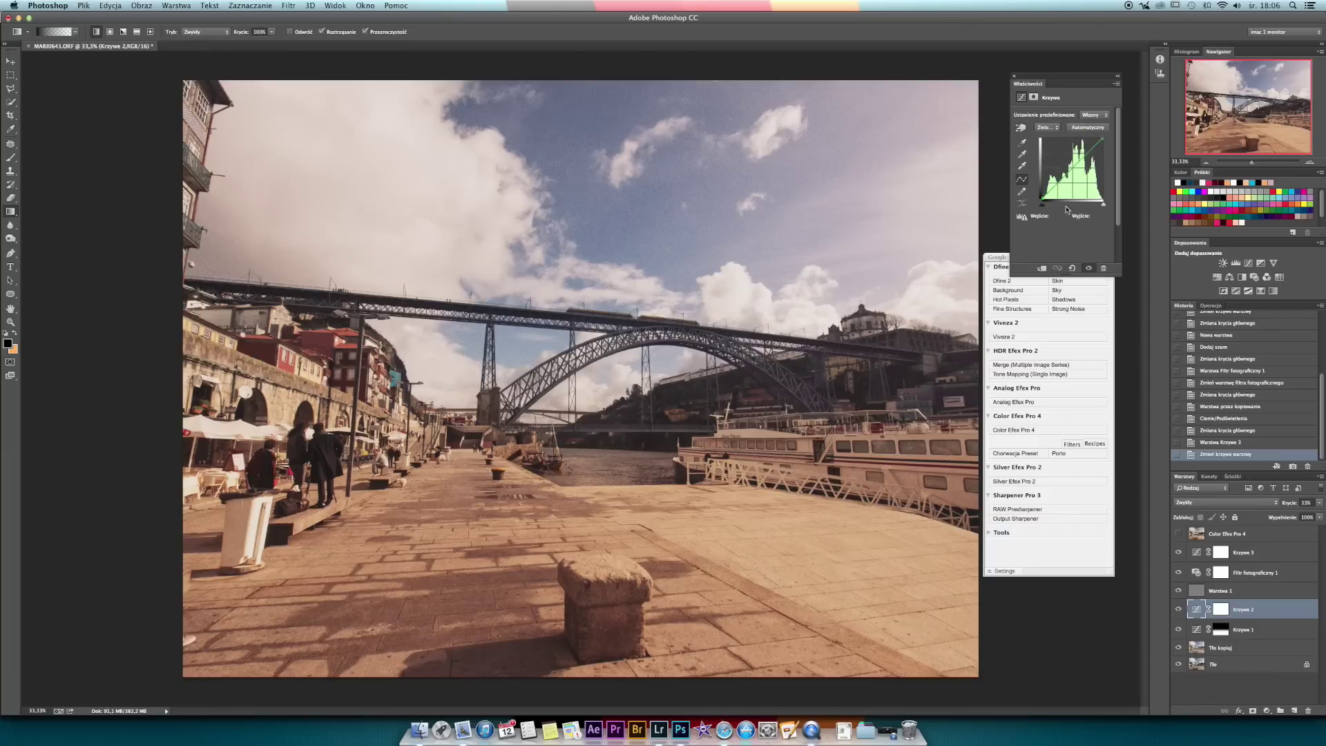
pyautogui.moveTo(1065, 178); pyautogui.dragTo(1065, 172)
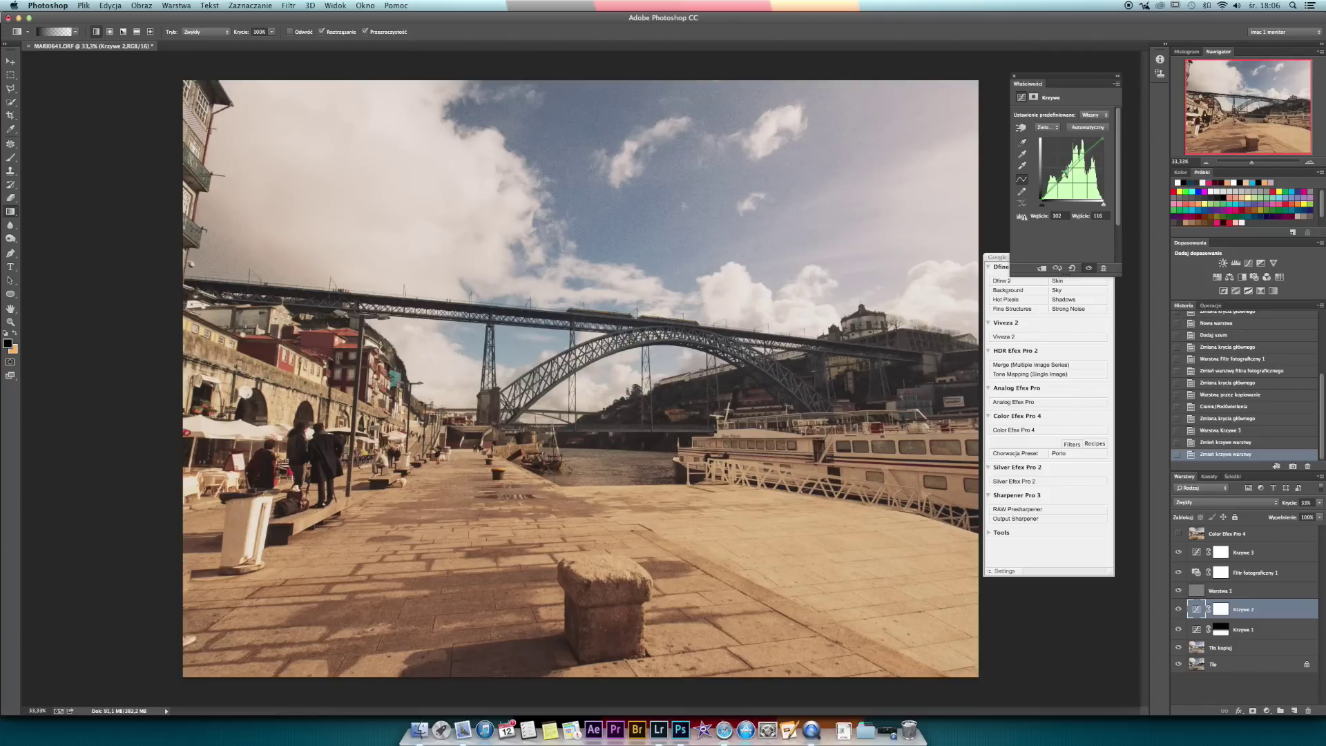
# Compare against the Color Efex Pro 4 layer and fine-tune the green curve point.
pyautogui.click(1178, 534)
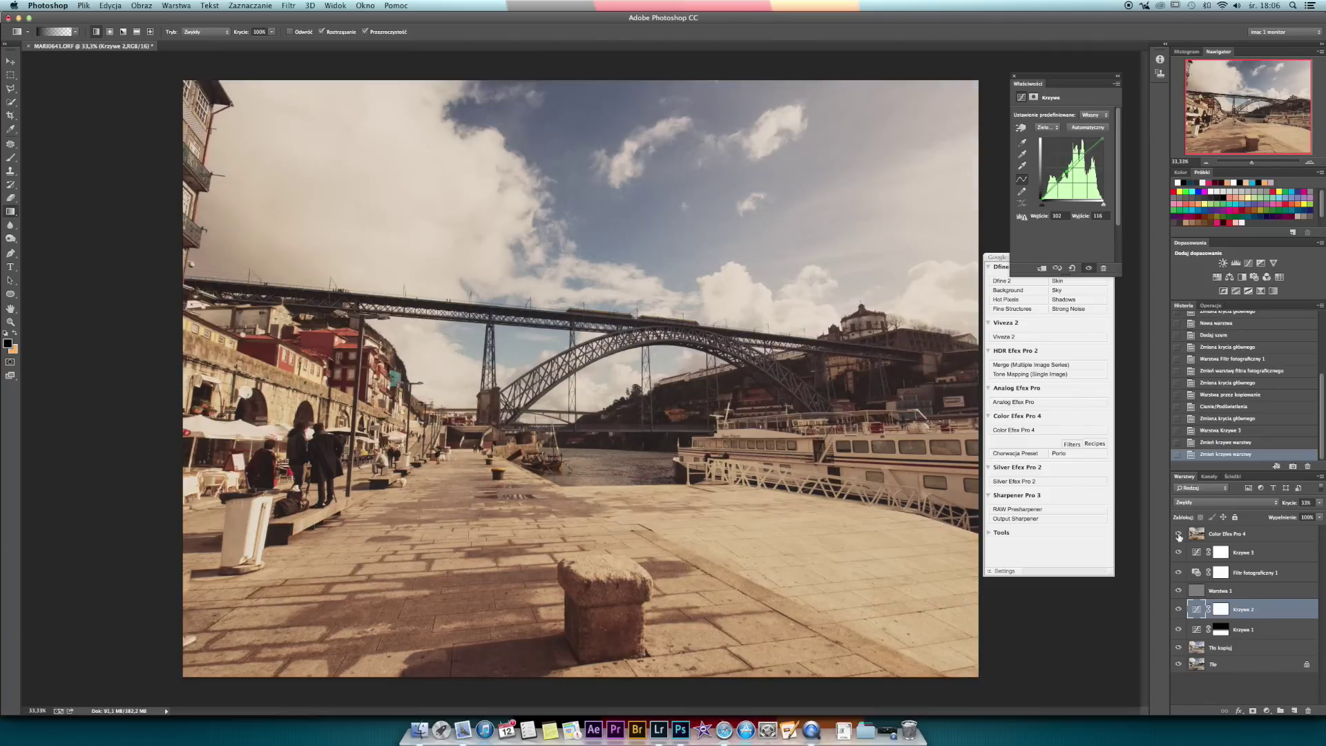
pyautogui.click(1178, 535)
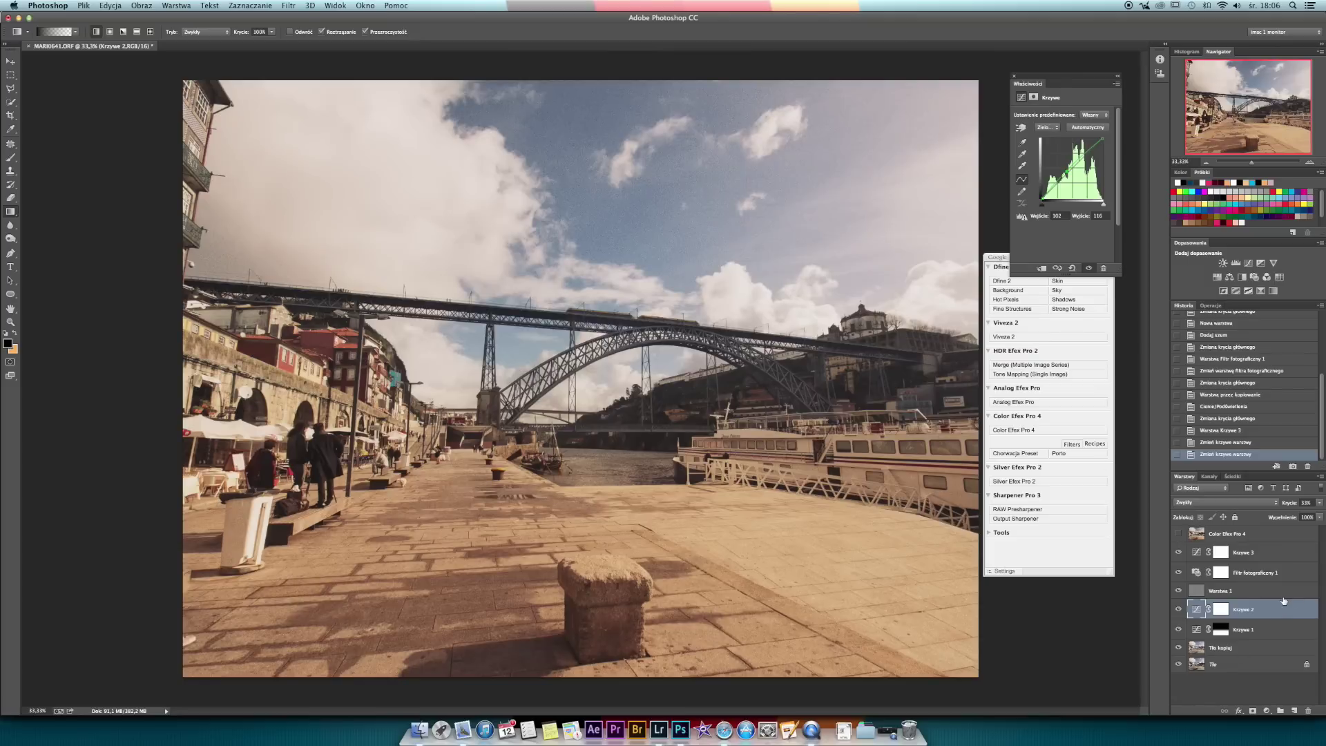
pyautogui.moveTo(1065, 172); pyautogui.dragTo(1064, 174)
pyautogui.click(1047, 127)
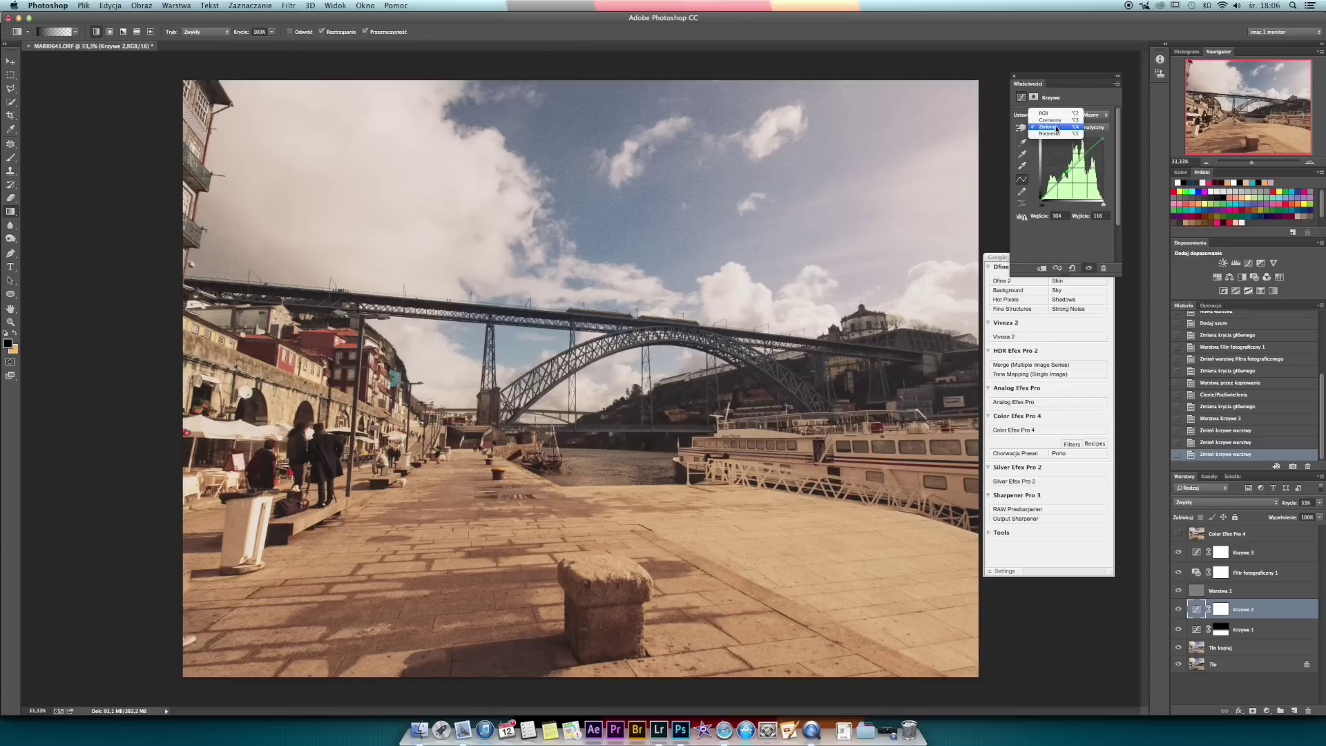
pyautogui.click(1056, 127)
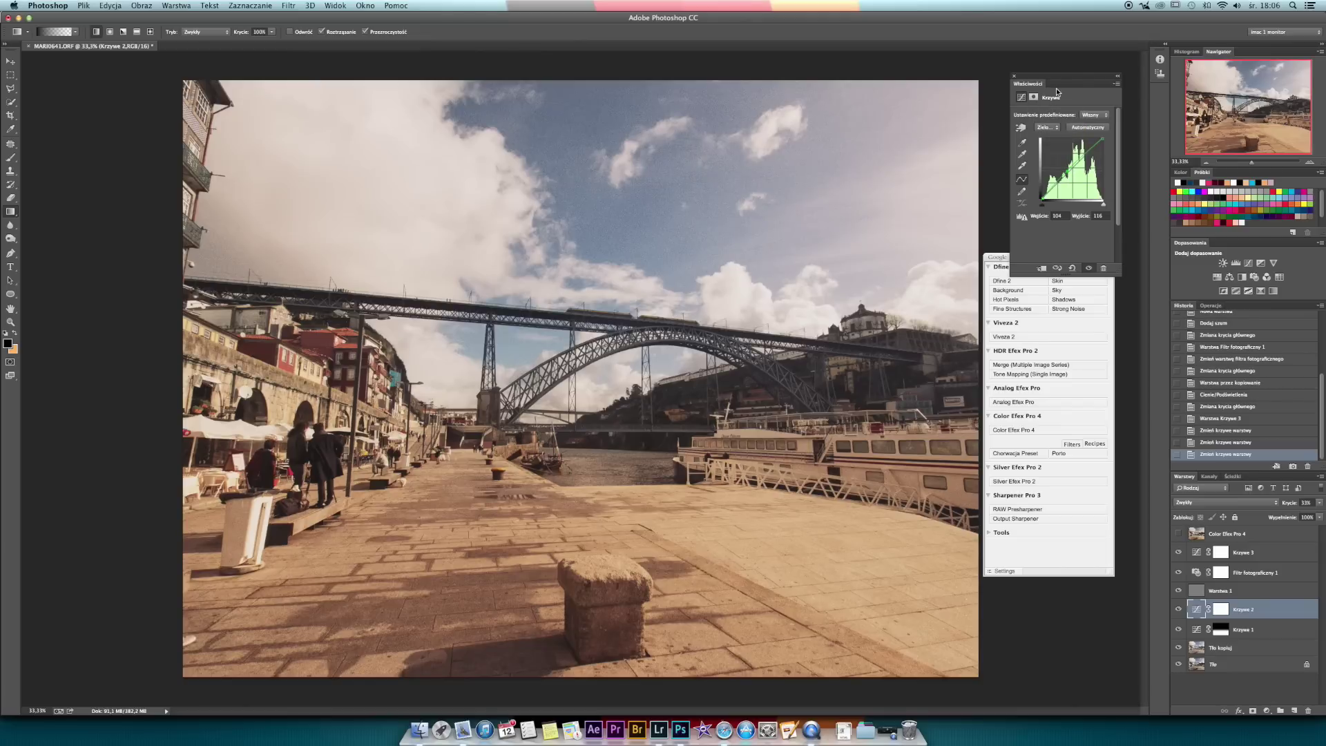
pyautogui.click(1278, 555)
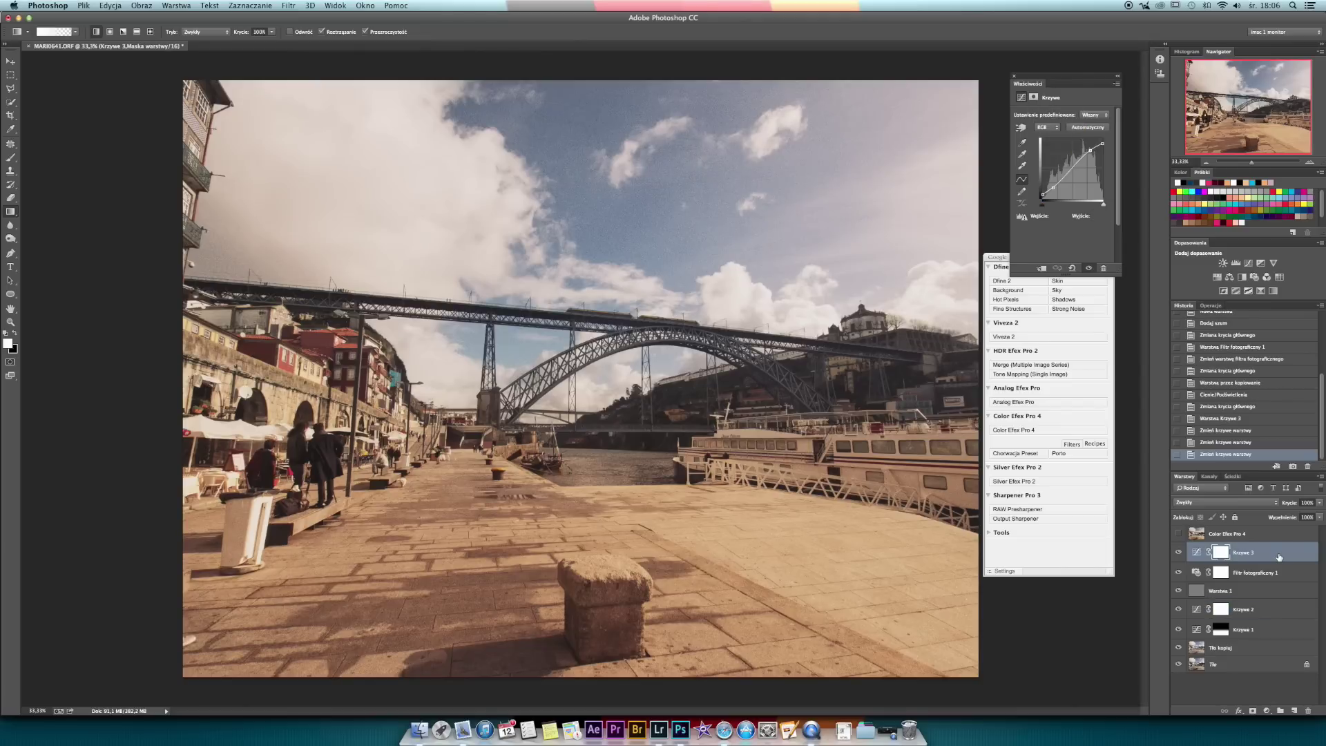